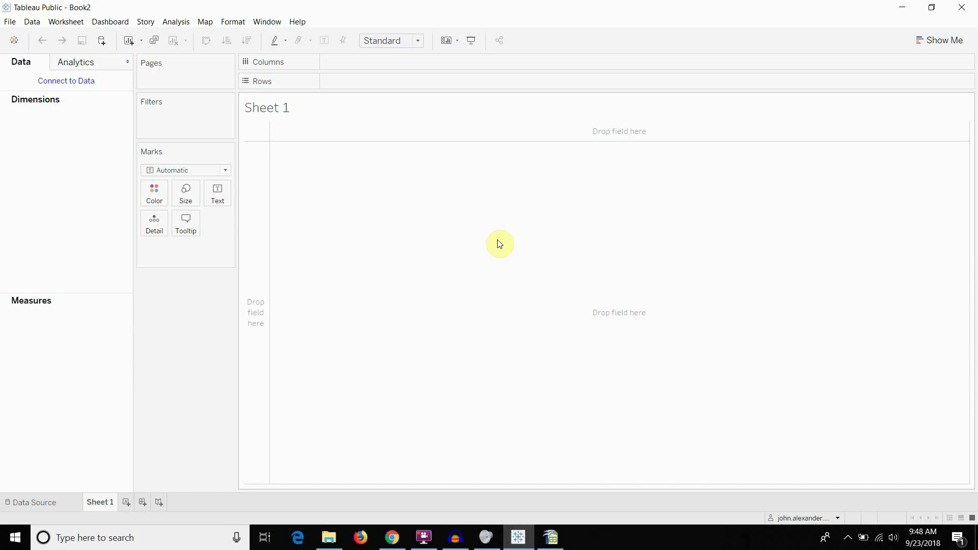
# Show the GDP workbook's quarterly sheet in Calc, with country figures from 1987Q4
pyautogui.click(550, 537)
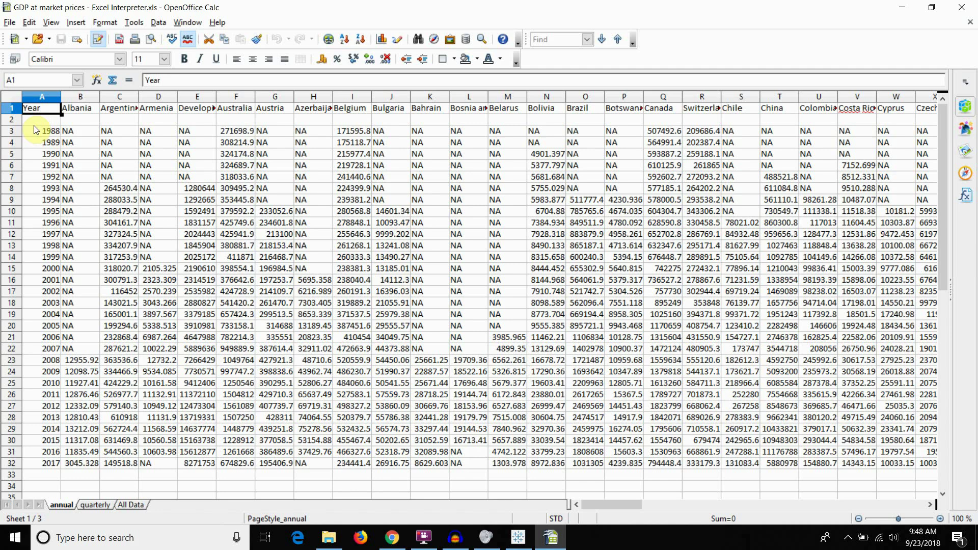
pyautogui.click(95, 505)
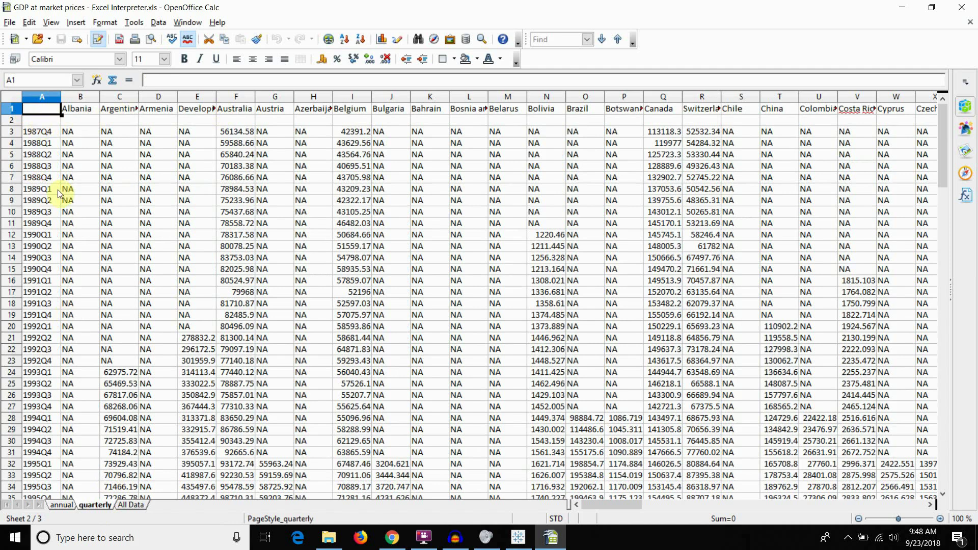
# Inspect the All Data sheet's annual table, starting at the Year header in A6
pyautogui.click(131, 505)
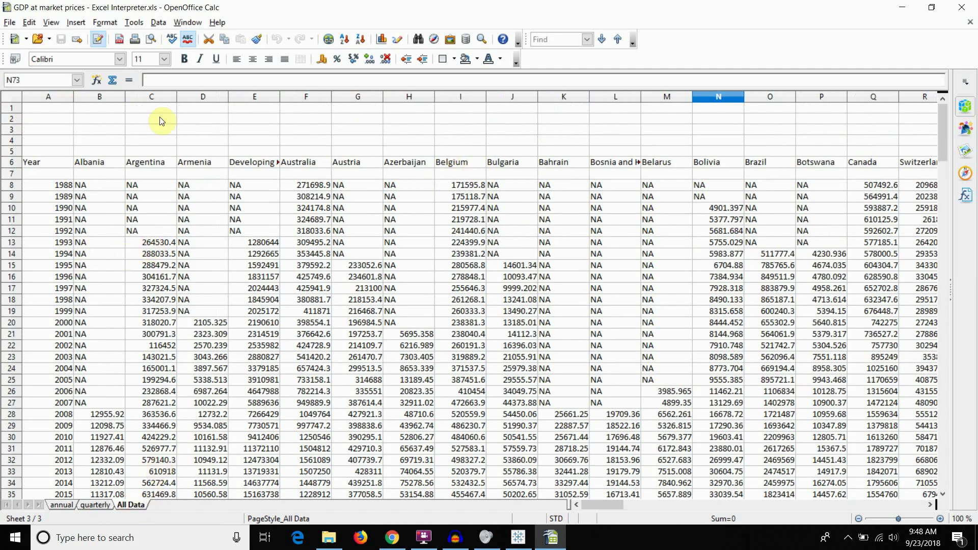
pyautogui.moveTo(53, 108); pyautogui.dragTo(72, 164)
pyautogui.click(71, 163)
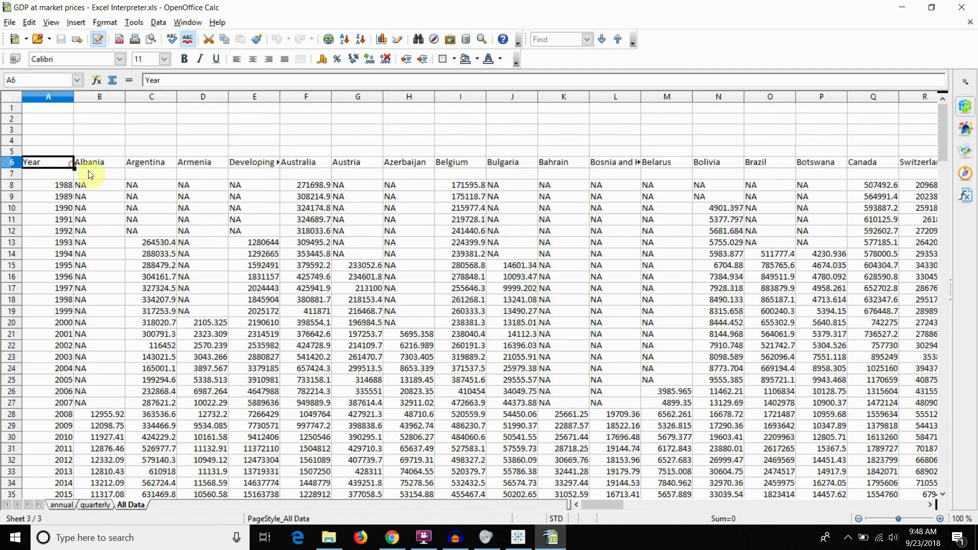
pyautogui.scroll(-8, 72, 170)
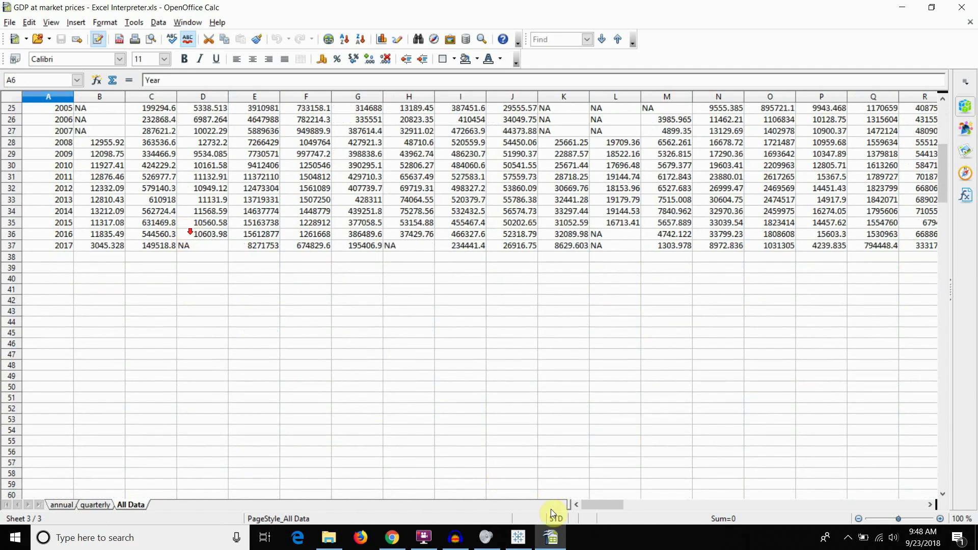
pyautogui.moveTo(604, 503)
pyautogui.mouseDown()
pyautogui.moveTo(708, 502)
pyautogui.moveTo(619, 502)
pyautogui.mouseUp()
# Scroll down to the quarterly table and check the empty cells around the Bolivia column
pyautogui.scroll(-8, 734, 373)
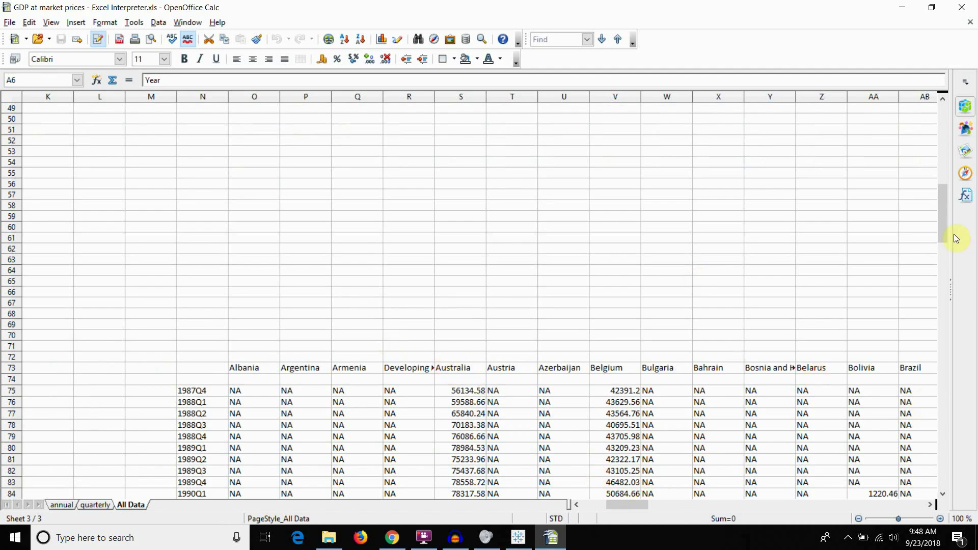
pyautogui.moveTo(945, 233); pyautogui.dragTo(929, 135)
pyautogui.click(203, 130)
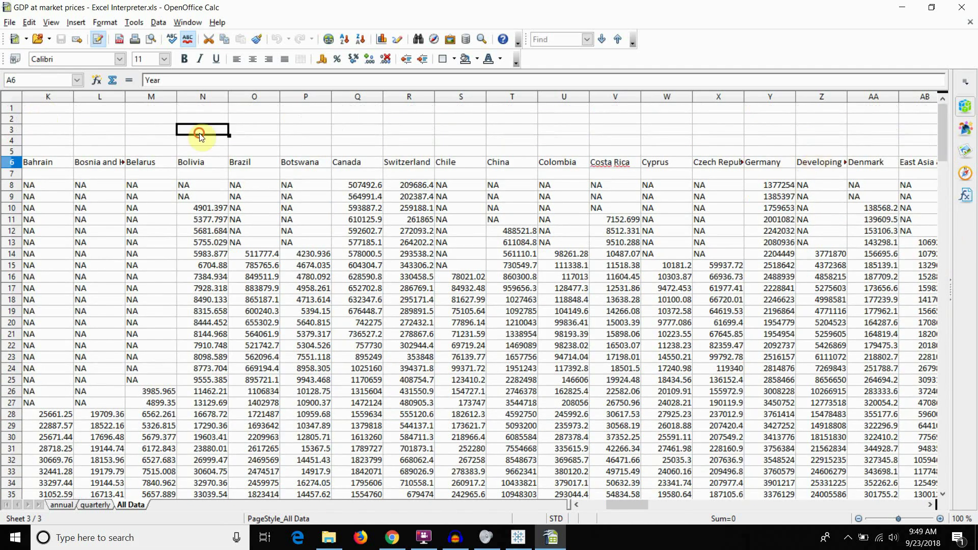
pyautogui.click(202, 173)
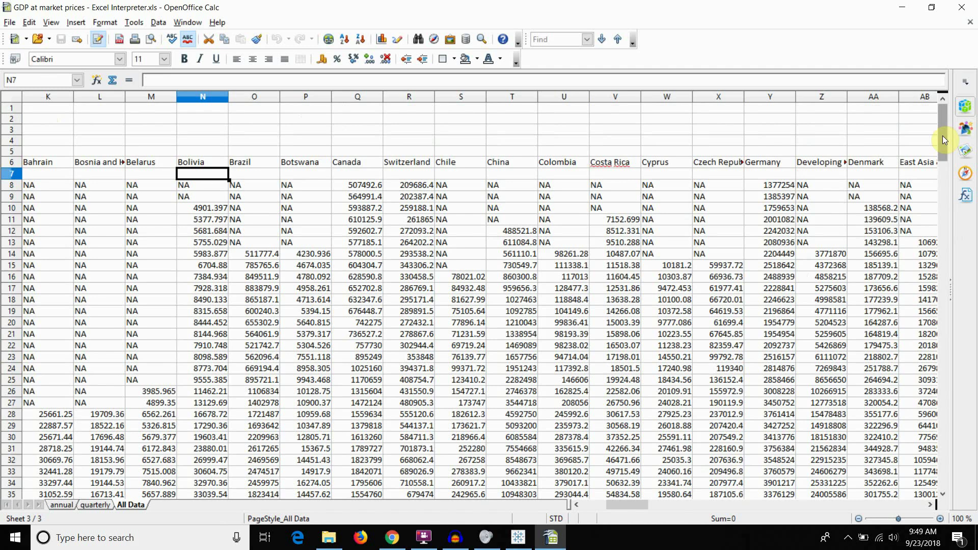
pyautogui.moveTo(942, 136); pyautogui.dragTo(943, 224)
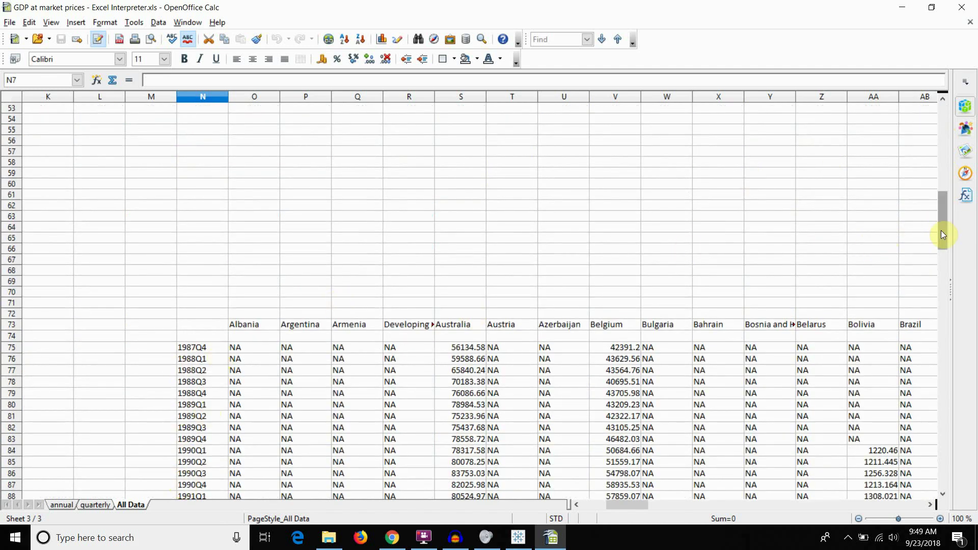
pyautogui.moveTo(943, 235); pyautogui.dragTo(942, 113)
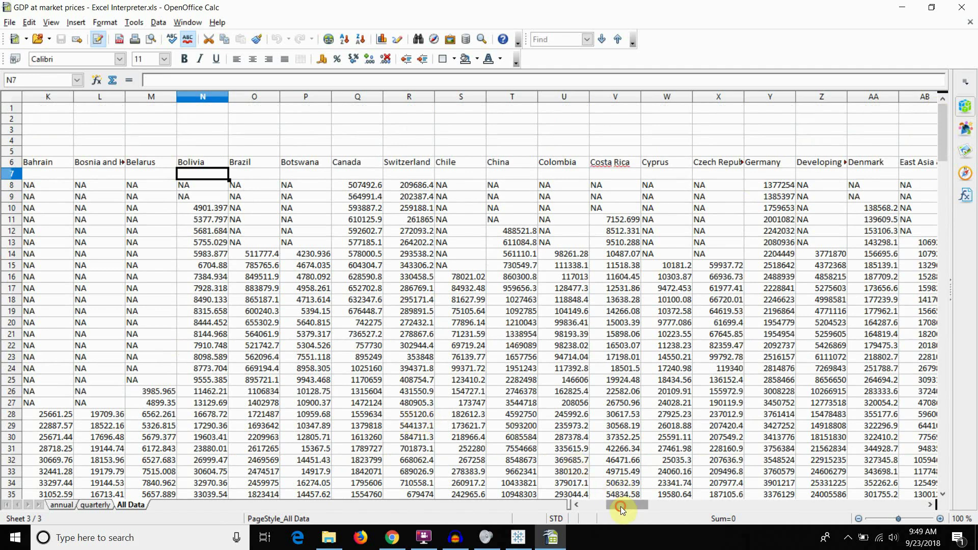
pyautogui.moveTo(602, 507); pyautogui.dragTo(580, 506)
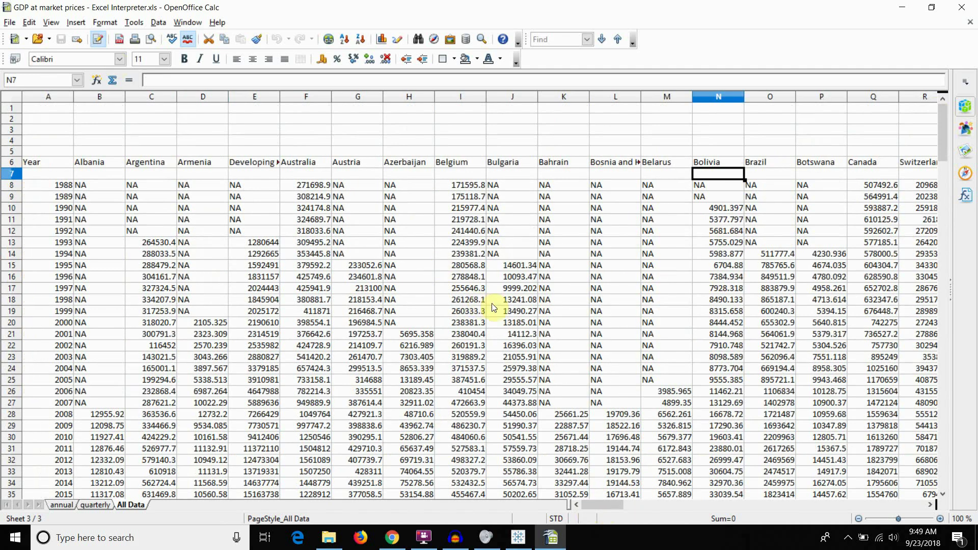
# Connect Tableau to 'GDP at market prices' in Global Economic Indicators > Excel Interpreter
pyautogui.click(518, 538)
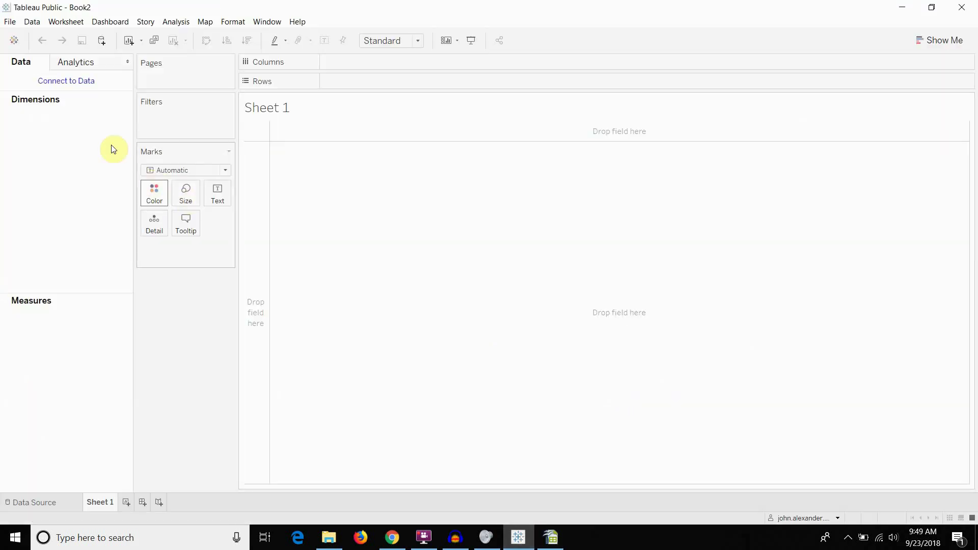
pyautogui.click(88, 85)
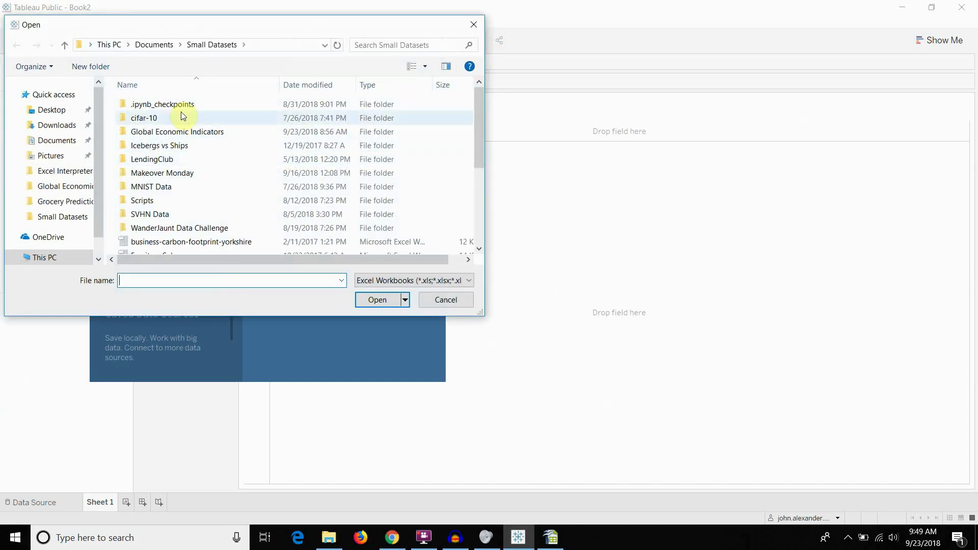
pyautogui.doubleClick(198, 132)
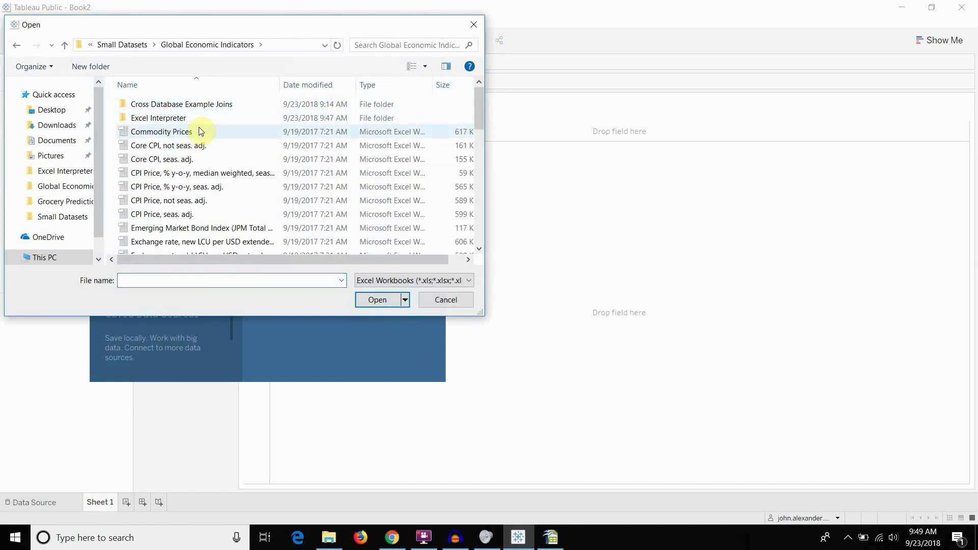
pyautogui.click(203, 118)
pyautogui.doubleClick(203, 117)
pyautogui.click(231, 105)
pyautogui.click(378, 299)
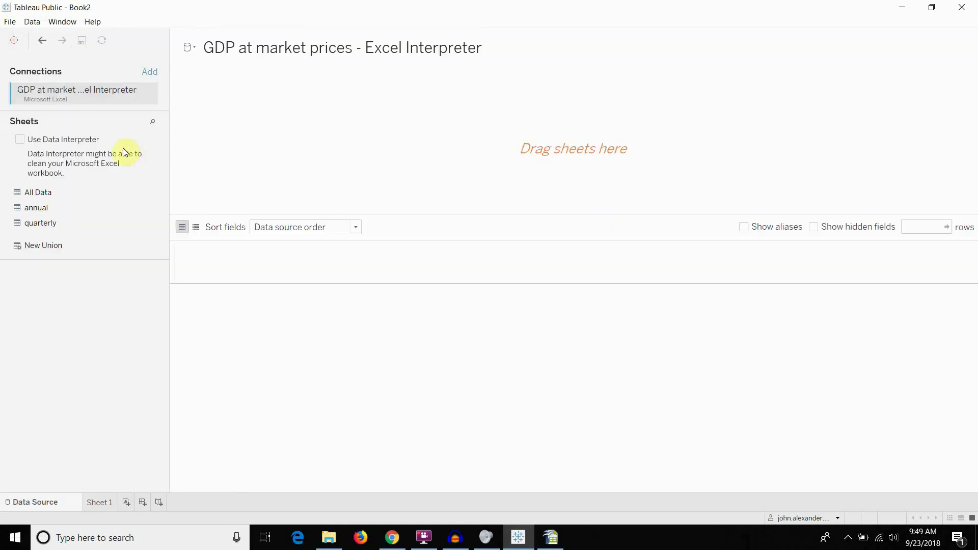
# Preview the quarterly and annual sheets on the canvas, removing each one afterwards
pyautogui.moveTo(51, 223); pyautogui.dragTo(237, 211)
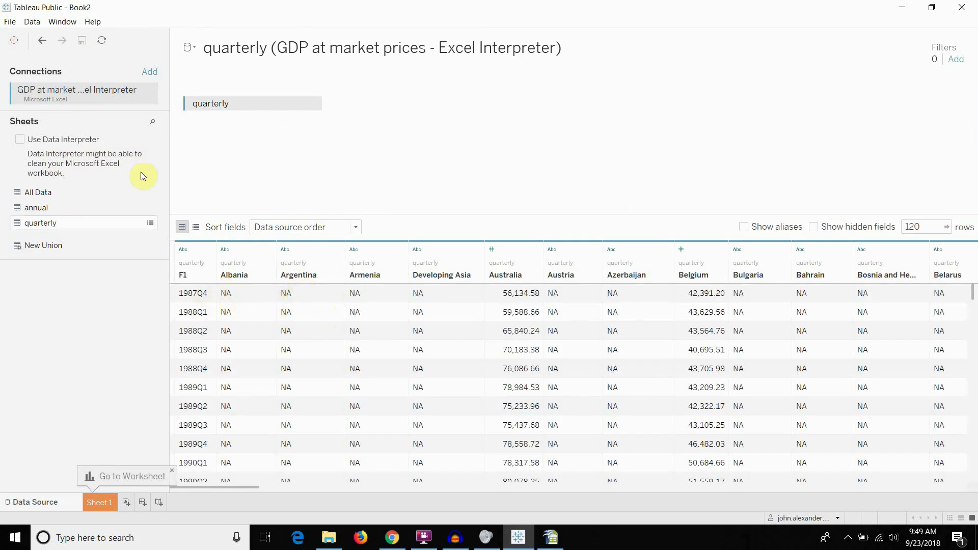
pyautogui.moveTo(232, 103); pyautogui.dragTo(102, 176)
pyautogui.moveTo(41, 207); pyautogui.dragTo(257, 153)
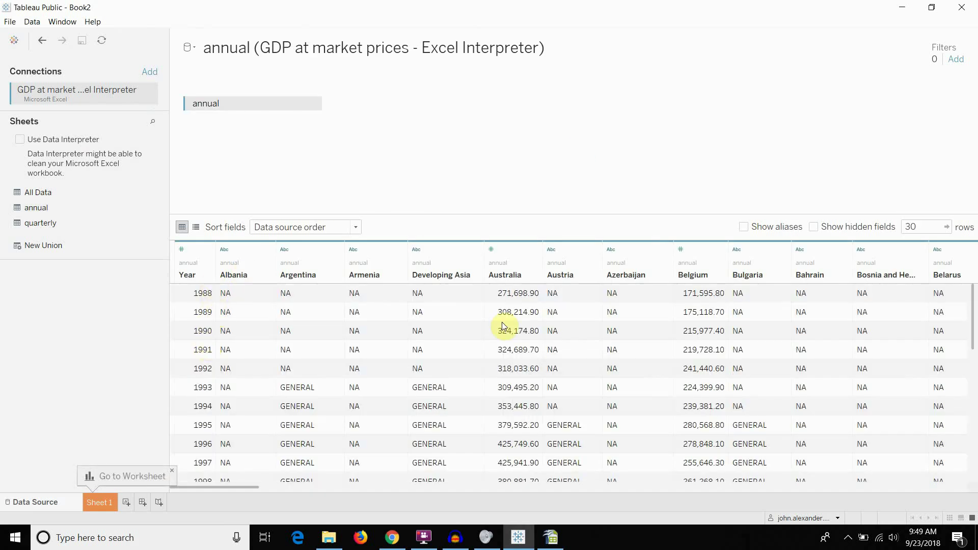
pyautogui.moveTo(227, 109); pyautogui.dragTo(277, 157)
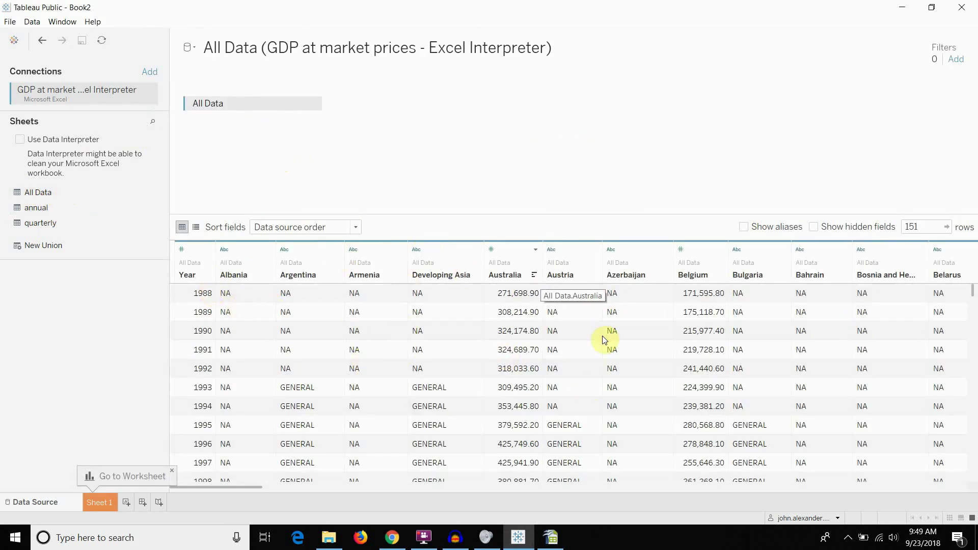
pyautogui.scroll(-5, 690, 292)
pyautogui.scroll(-6, 723, 313)
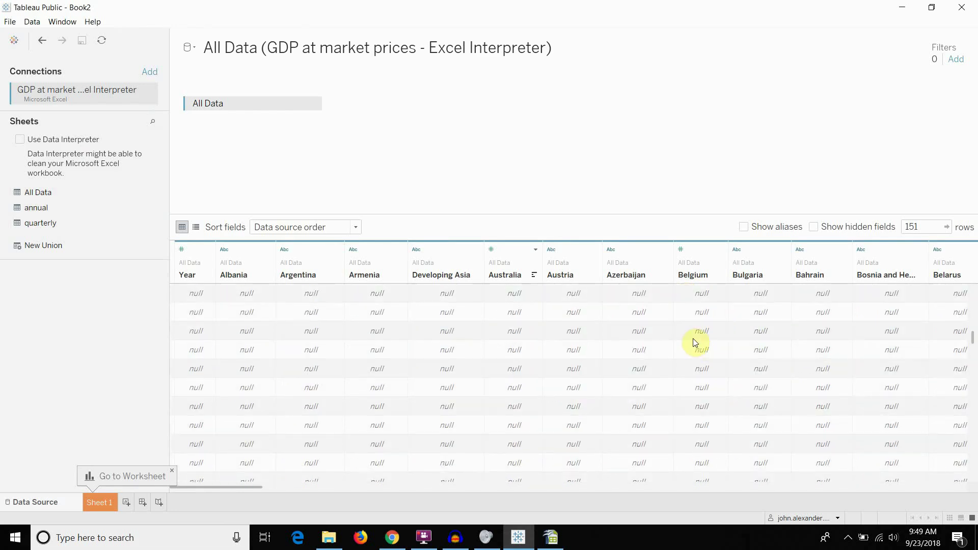
pyautogui.scroll(-5, 692, 338)
pyautogui.moveTo(247, 488); pyautogui.dragTo(305, 487)
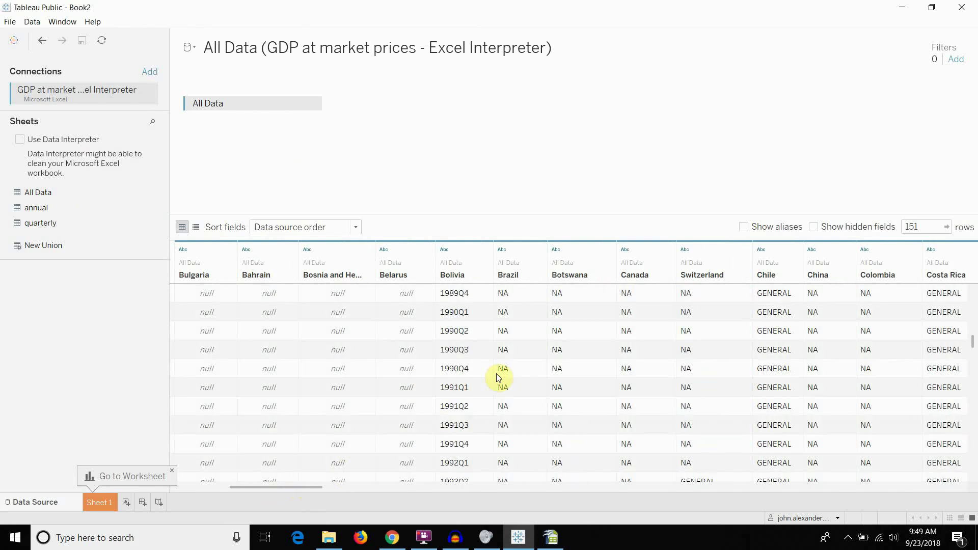
pyautogui.scroll(5, 498, 378)
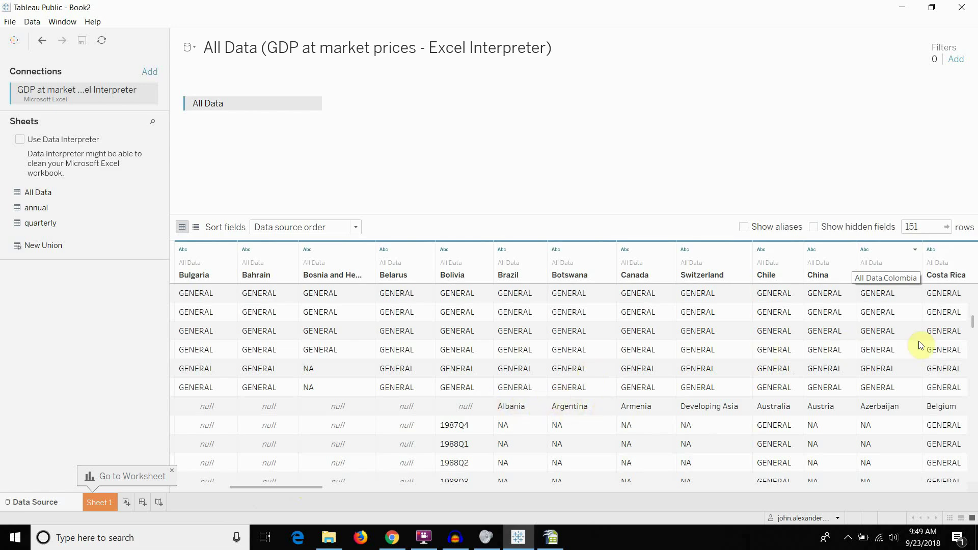
pyautogui.moveTo(972, 320); pyautogui.dragTo(971, 284)
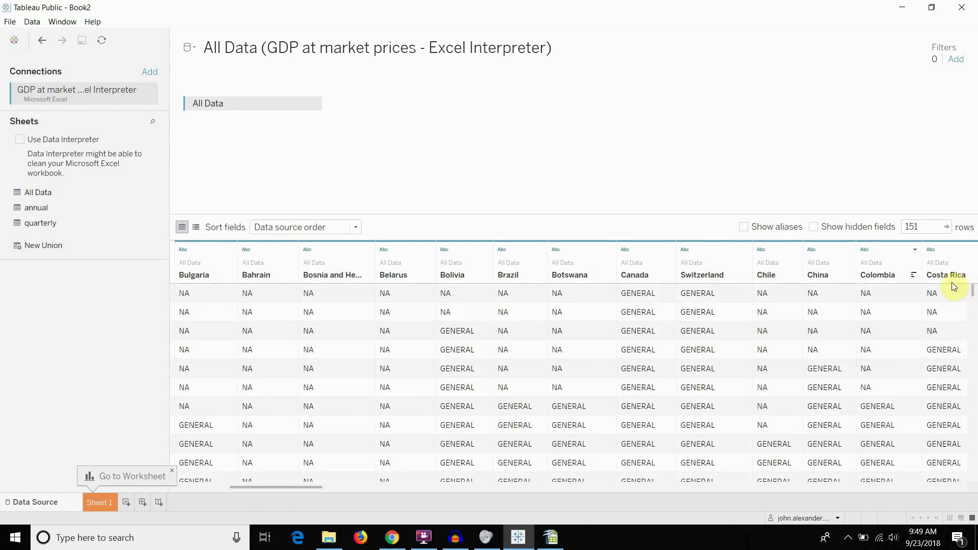
pyautogui.click(557, 543)
pyautogui.click(518, 537)
pyautogui.moveTo(974, 295); pyautogui.dragTo(973, 331)
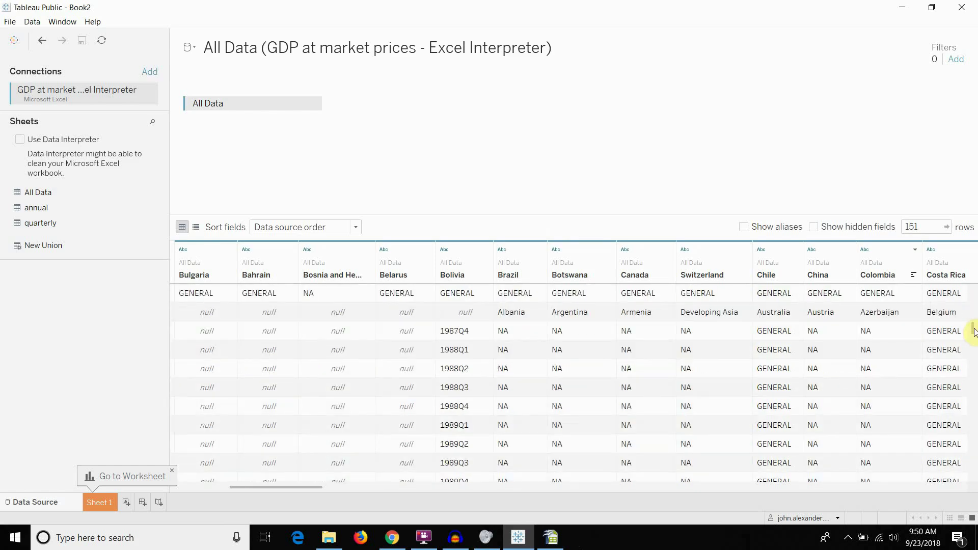
pyautogui.click(552, 535)
pyautogui.scroll(-7, 721, 301)
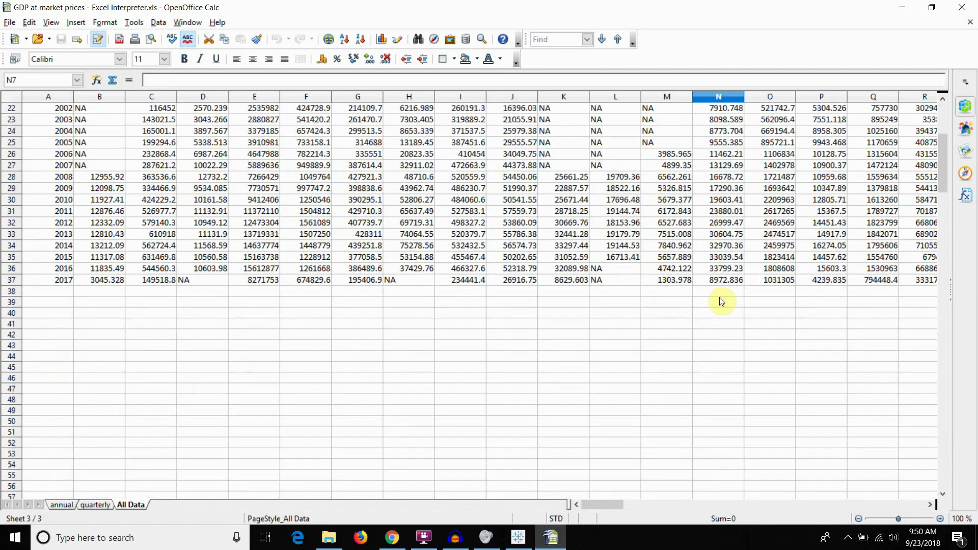
pyautogui.scroll(-6, 722, 301)
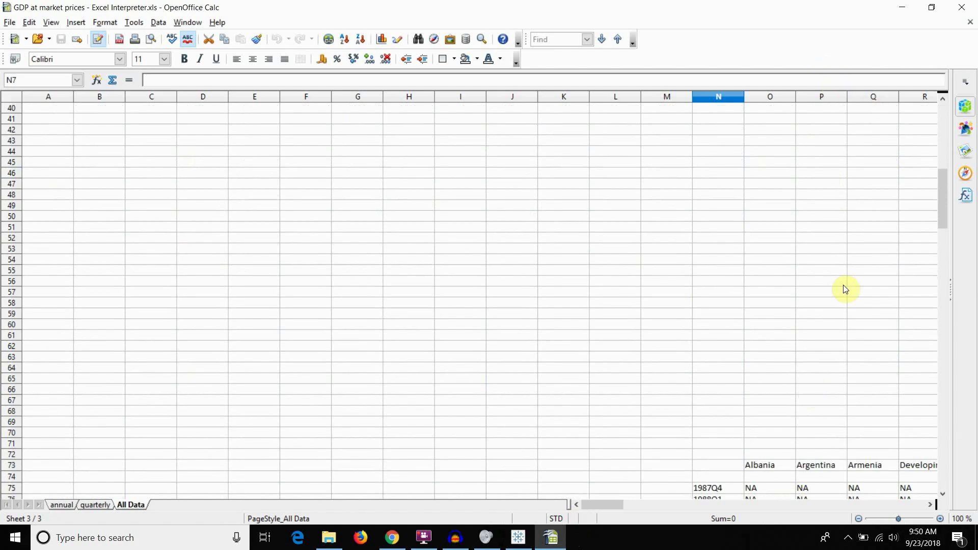
pyautogui.scroll(3, 799, 312)
pyautogui.scroll(-4, 774, 242)
pyautogui.scroll(4, 813, 153)
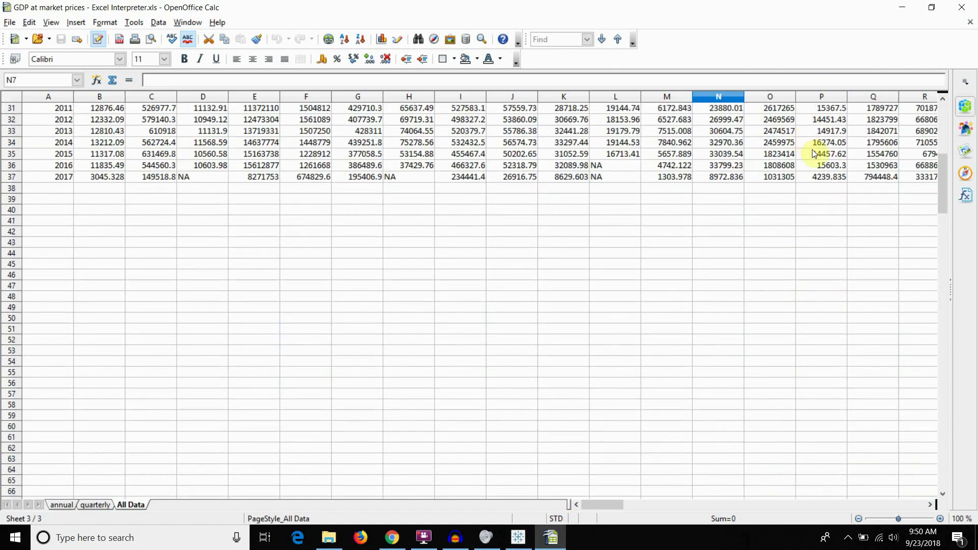
pyautogui.click(518, 536)
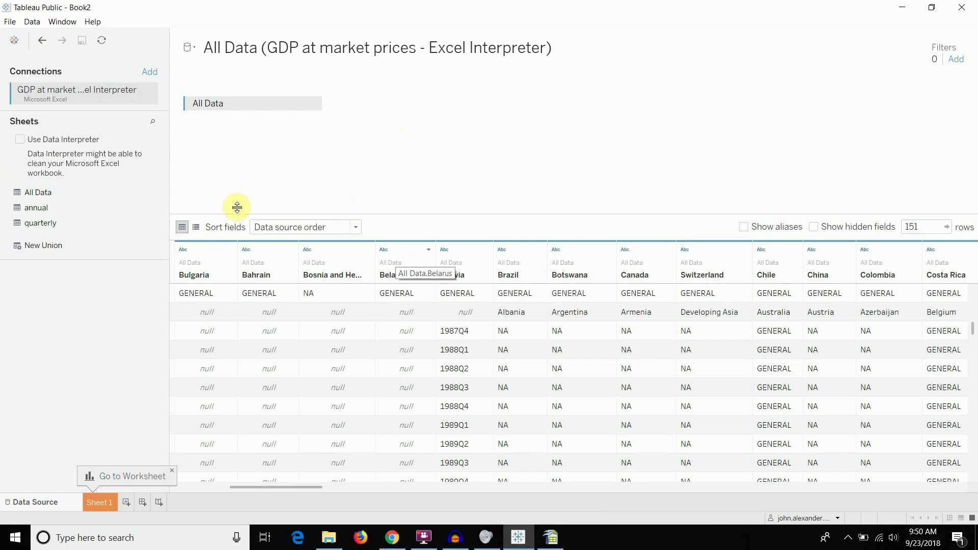
# Turn on Data Interpreter and find the All Data A6:DC37 and N73:DP193 ranges in Sheets
pyautogui.click(22, 141)
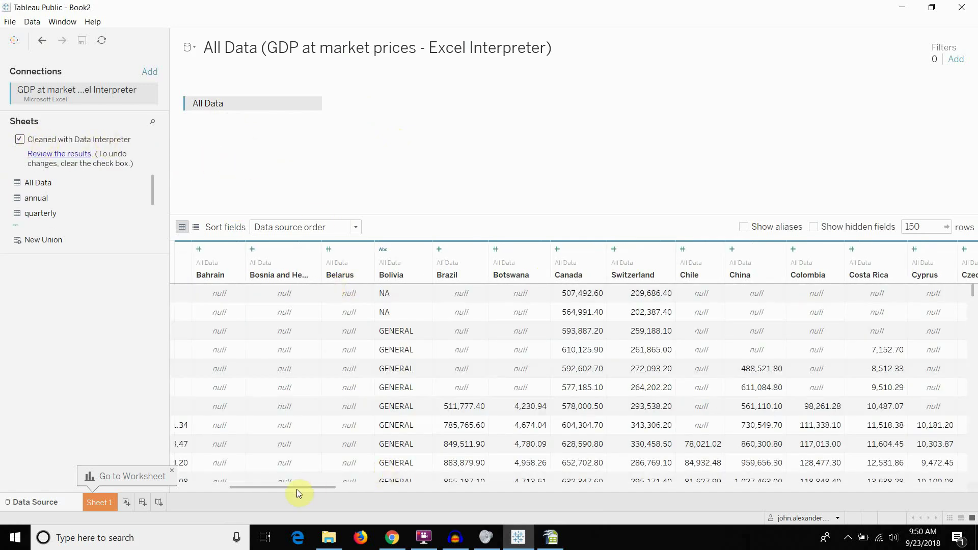
pyautogui.moveTo(297, 488); pyautogui.dragTo(152, 203)
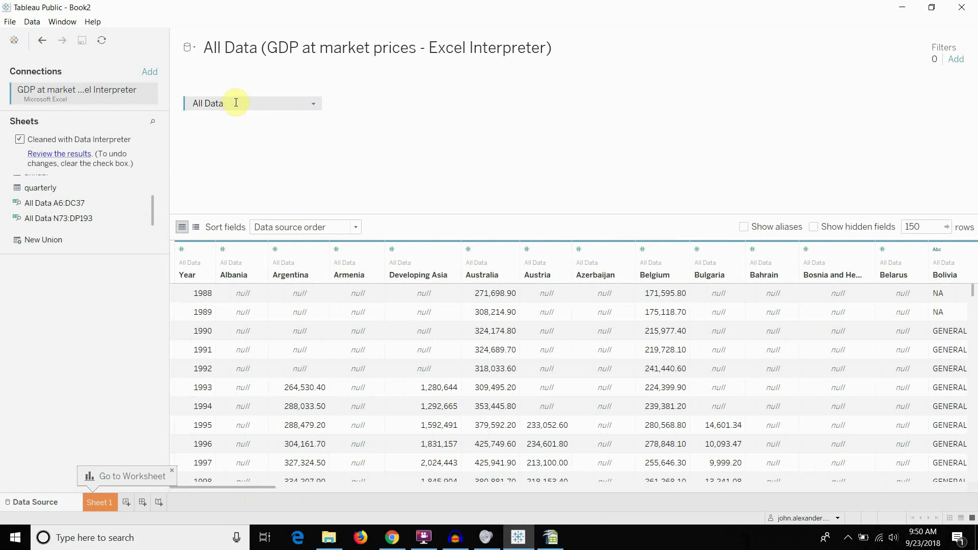
pyautogui.moveTo(153, 204); pyautogui.dragTo(151, 171)
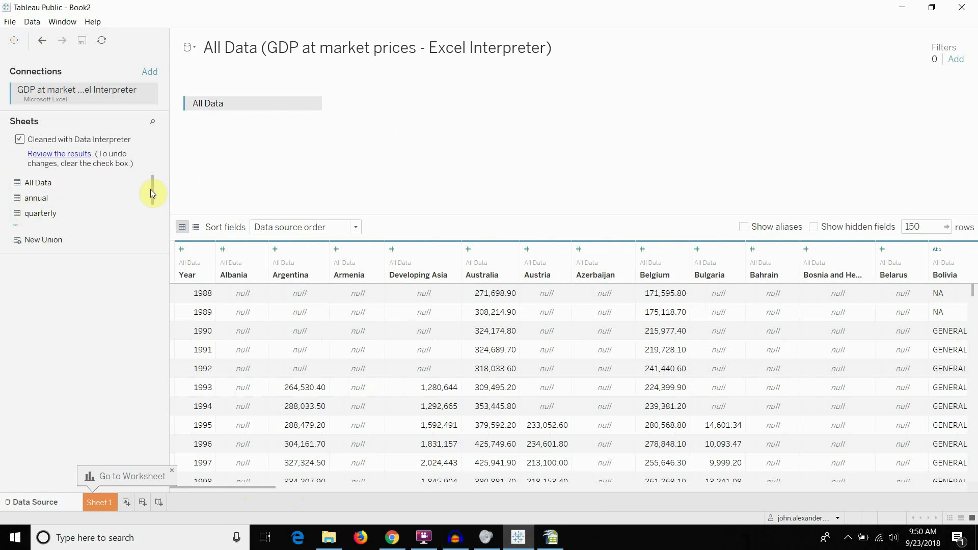
pyautogui.moveTo(152, 193); pyautogui.dragTo(150, 210)
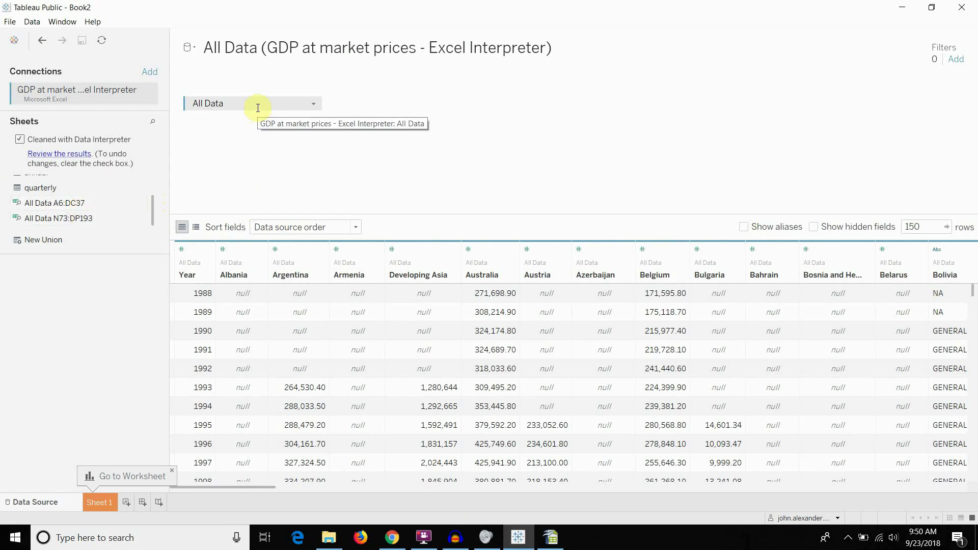
# Remove the original All Data table from the canvas
pyautogui.moveTo(255, 103); pyautogui.dragTo(283, 114)
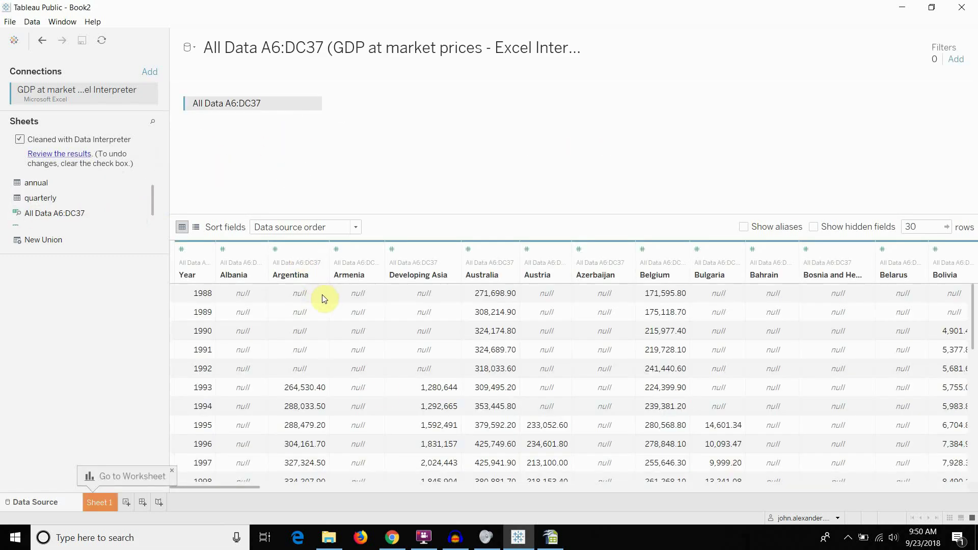
pyautogui.scroll(-6, 395, 372)
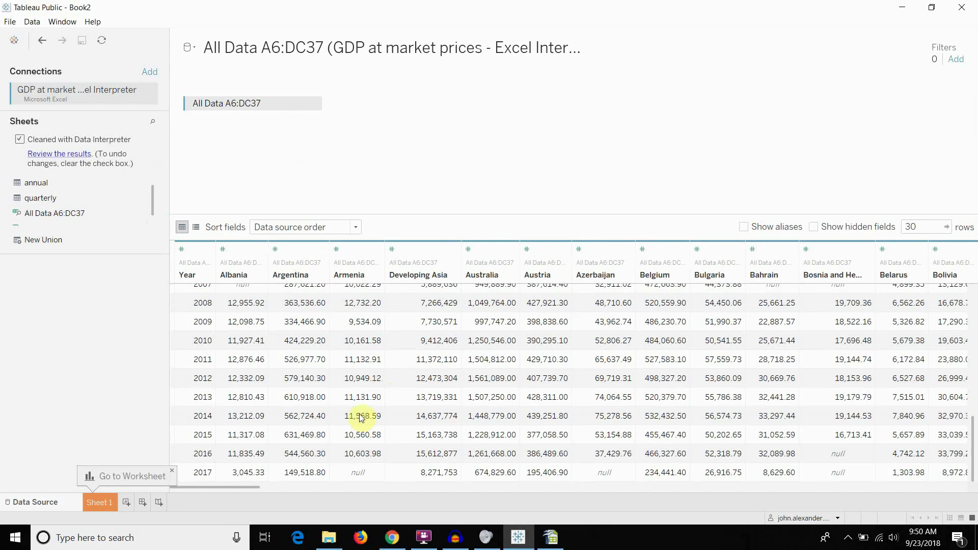
pyautogui.scroll(6, 357, 368)
pyautogui.scroll(-6, 326, 368)
pyautogui.moveTo(242, 487)
pyautogui.mouseDown()
pyautogui.moveTo(363, 488)
pyautogui.moveTo(235, 482)
pyautogui.mouseUp()
# Replace A6:DC37 with All Data N73:DP193 and scroll its 119 quarterly rows
pyautogui.moveTo(258, 104); pyautogui.dragTo(94, 188)
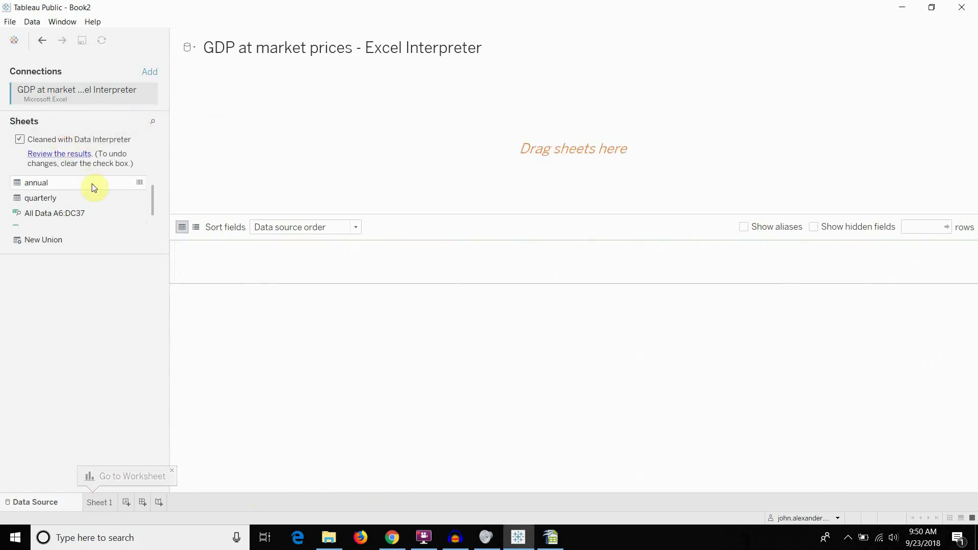
pyautogui.scroll(-2, 76, 200)
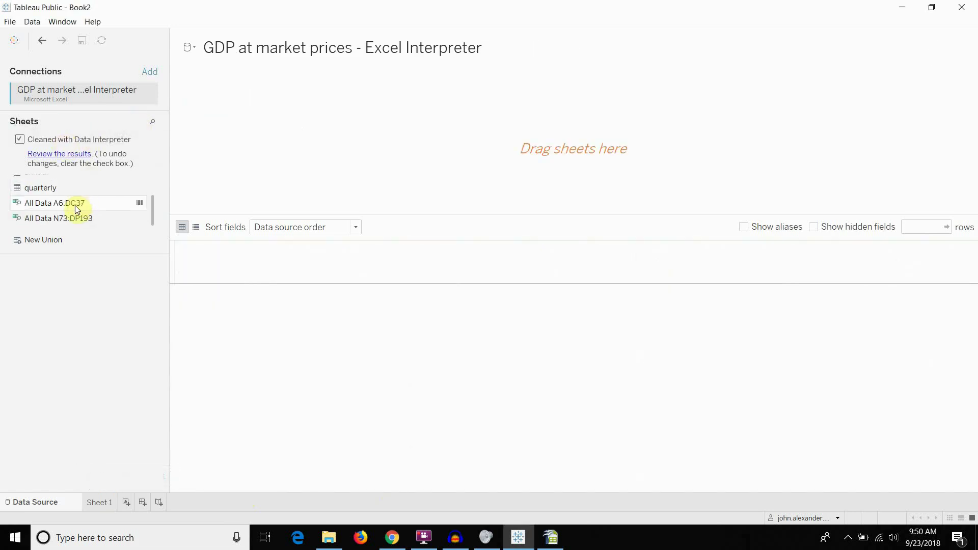
pyautogui.moveTo(74, 218); pyautogui.dragTo(358, 135)
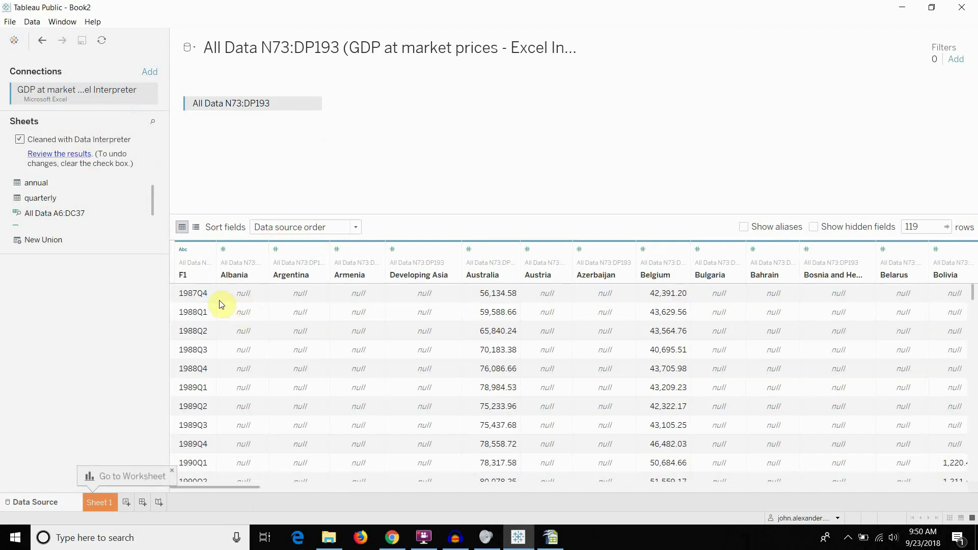
pyautogui.scroll(-14, 231, 301)
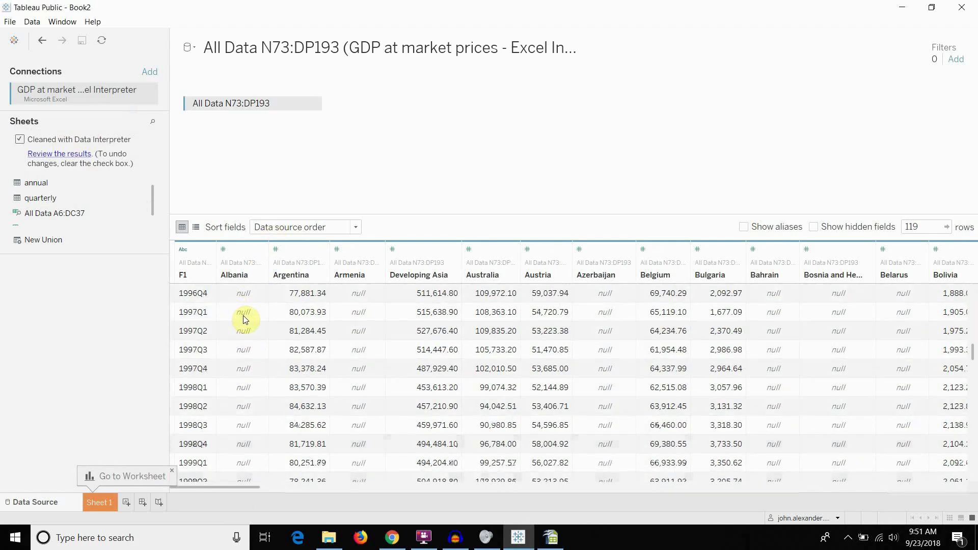
pyautogui.scroll(-8, 271, 337)
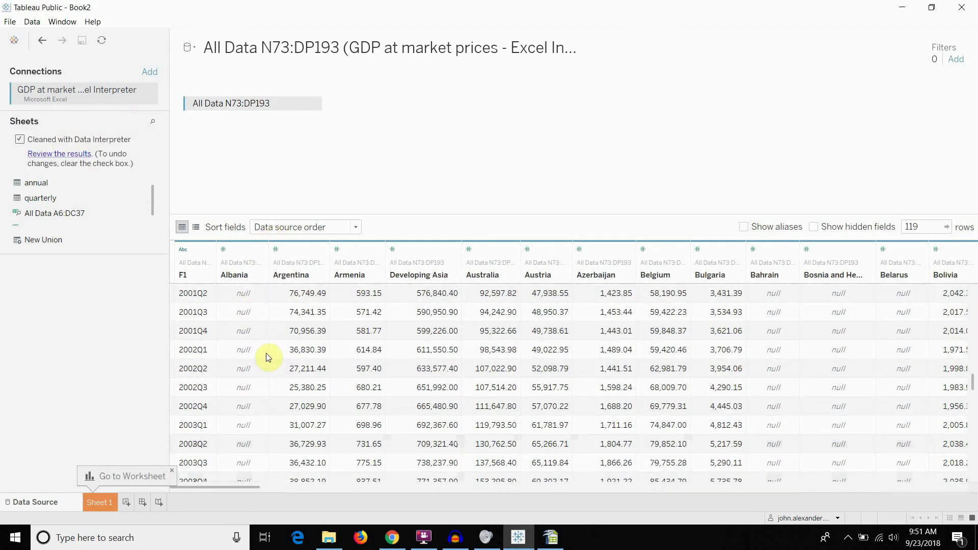
# Check the quarterly block at row 73 of Calc's All Data sheet, then return to Tableau
pyautogui.click(550, 538)
pyautogui.scroll(6, 657, 260)
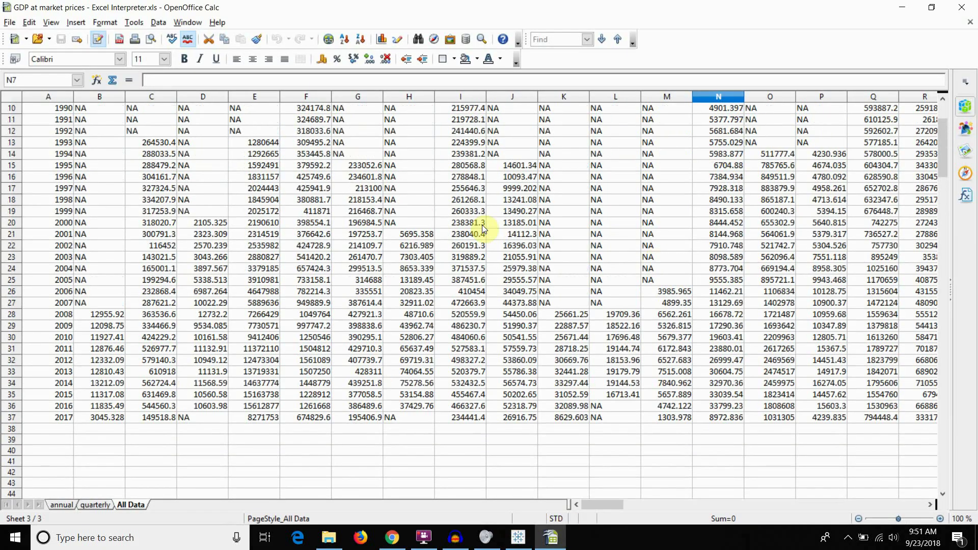
pyautogui.scroll(-2, 482, 224)
pyautogui.scroll(-14, 460, 234)
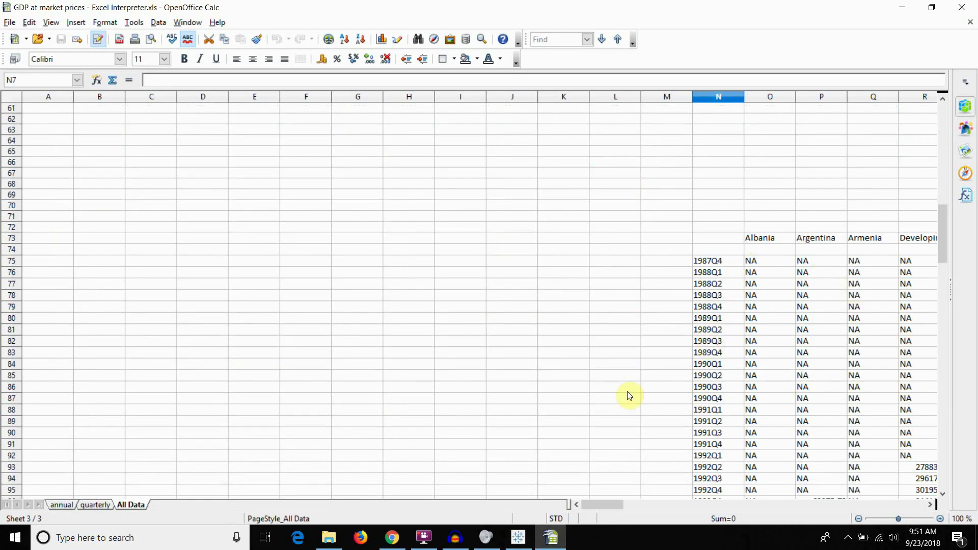
pyautogui.click(518, 538)
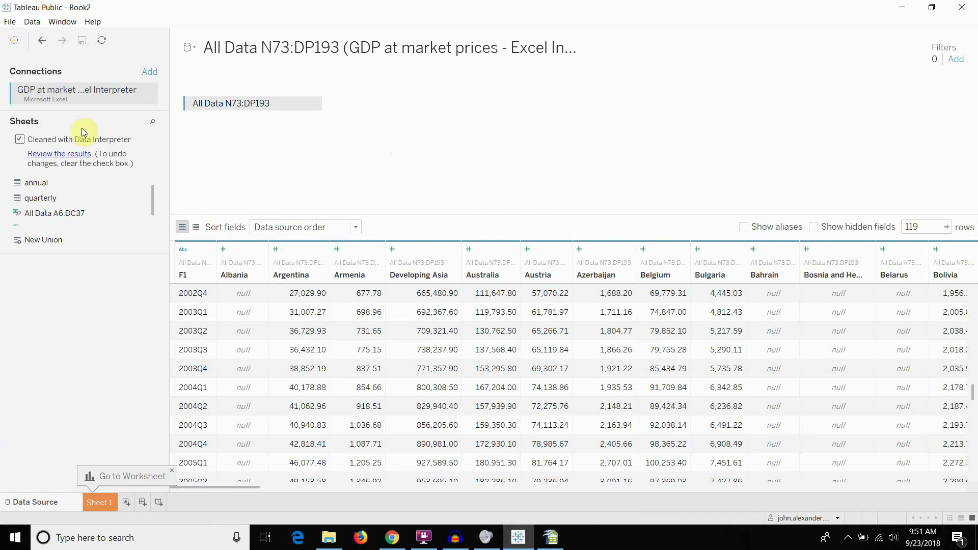
# Open the Data Interpreter's 'Review the results' marked workbook in Calc
pyautogui.click(89, 159)
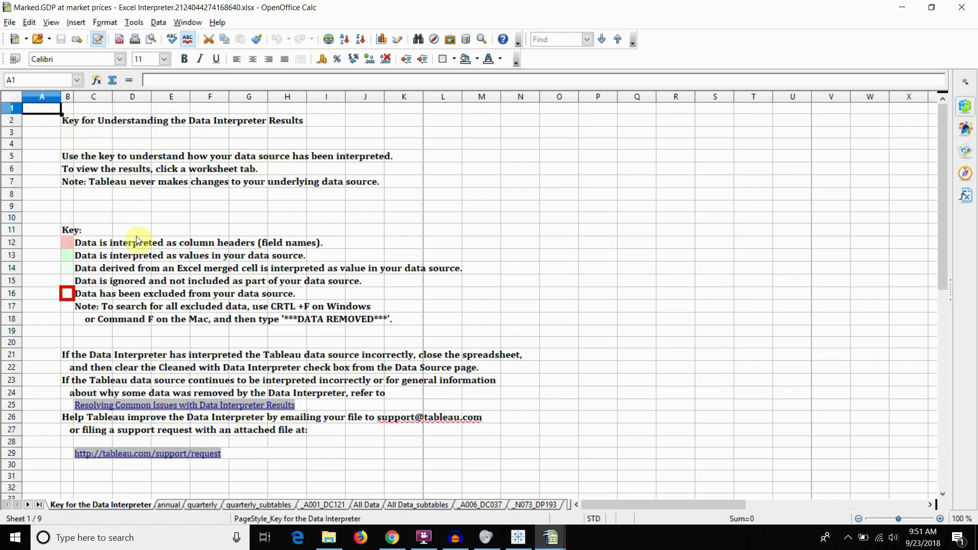
# Highlight the key lines for column headers and data values, then clear the selection
pyautogui.moveTo(70, 246); pyautogui.dragTo(326, 243)
pyautogui.moveTo(82, 256); pyautogui.dragTo(312, 258)
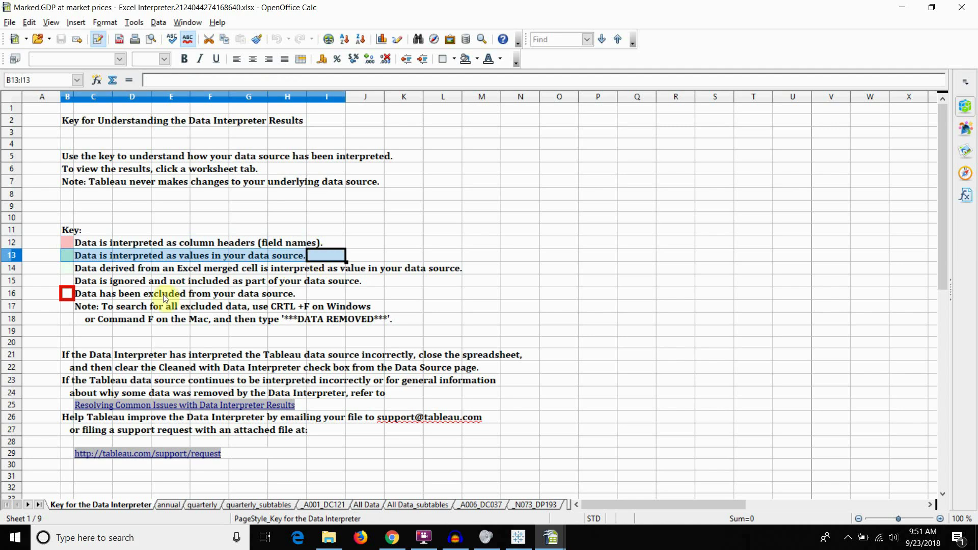
pyautogui.click(116, 319)
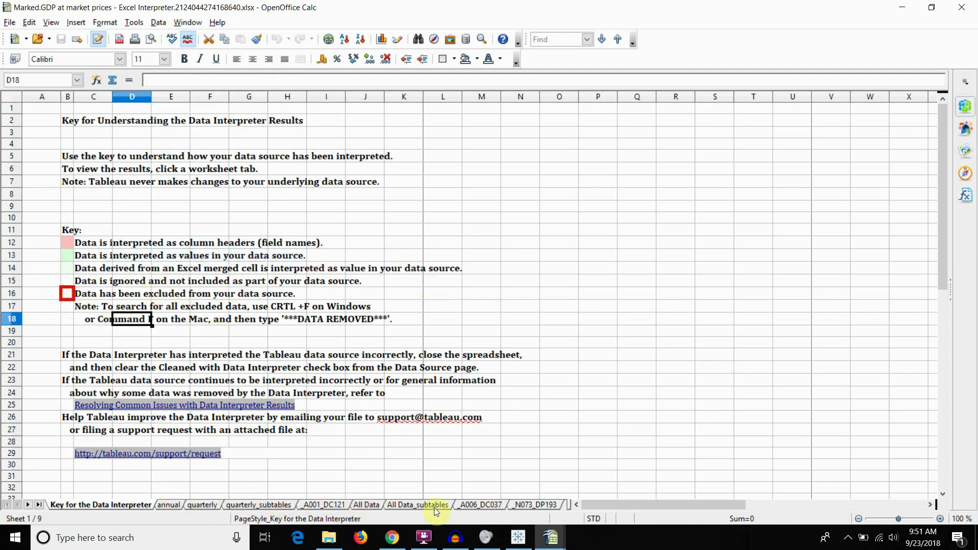
# Scroll through the marked All Data sheet, briefly checking All Data_subtables
pyautogui.click(366, 504)
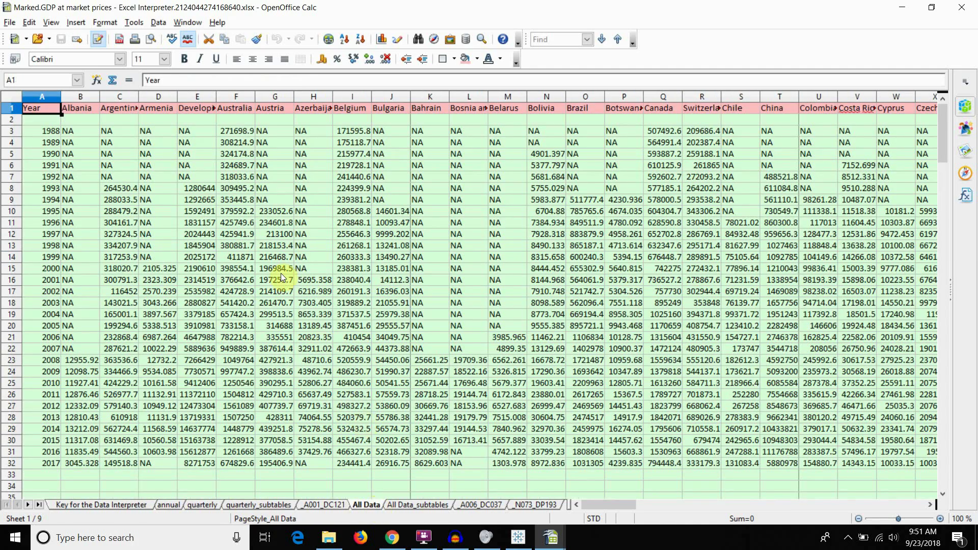
pyautogui.scroll(-5, 230, 249)
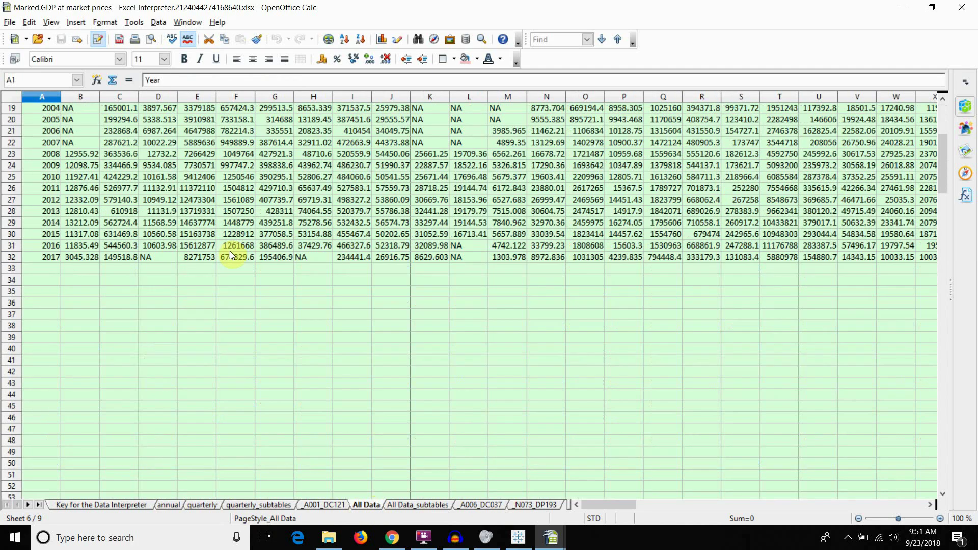
pyautogui.scroll(5, 421, 415)
pyautogui.click(406, 504)
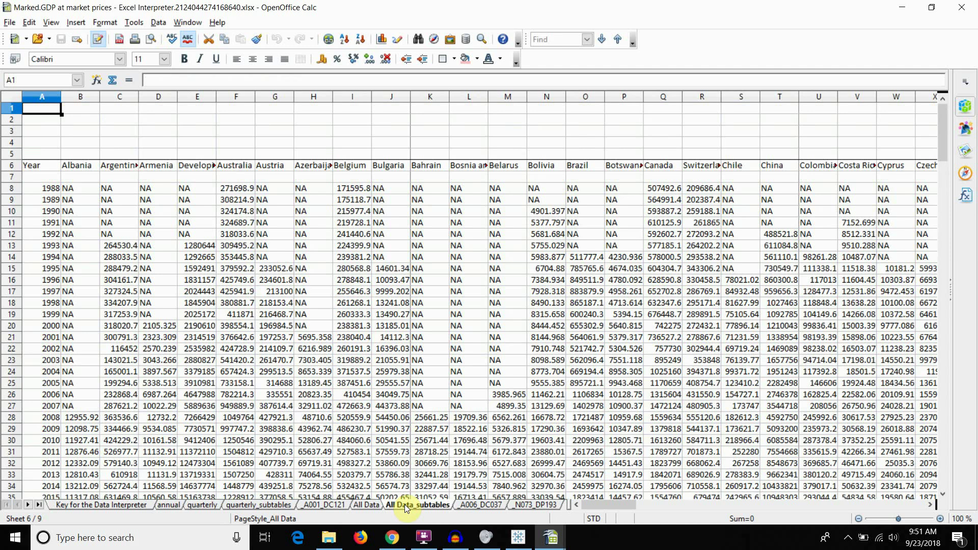
pyautogui.click(377, 505)
pyautogui.scroll(-8, 391, 335)
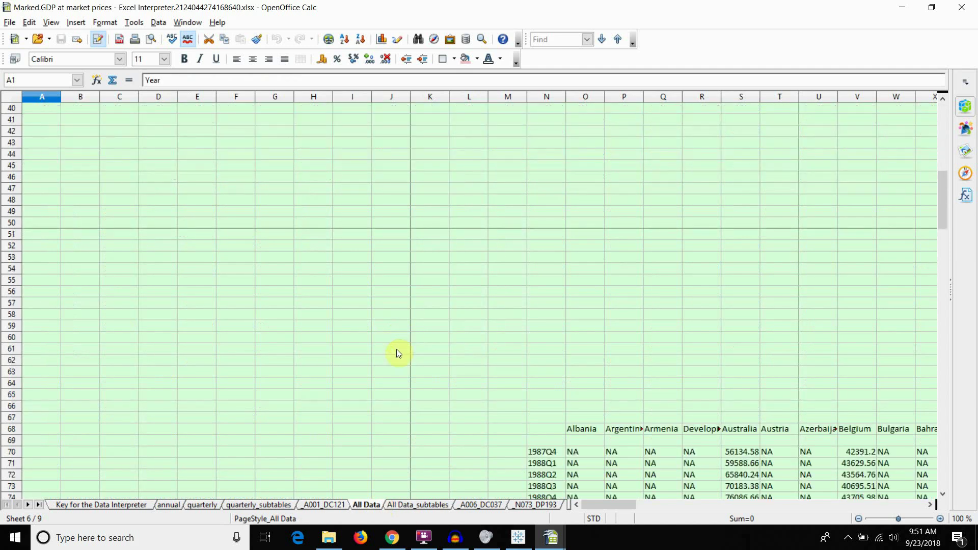
pyautogui.scroll(8, 421, 353)
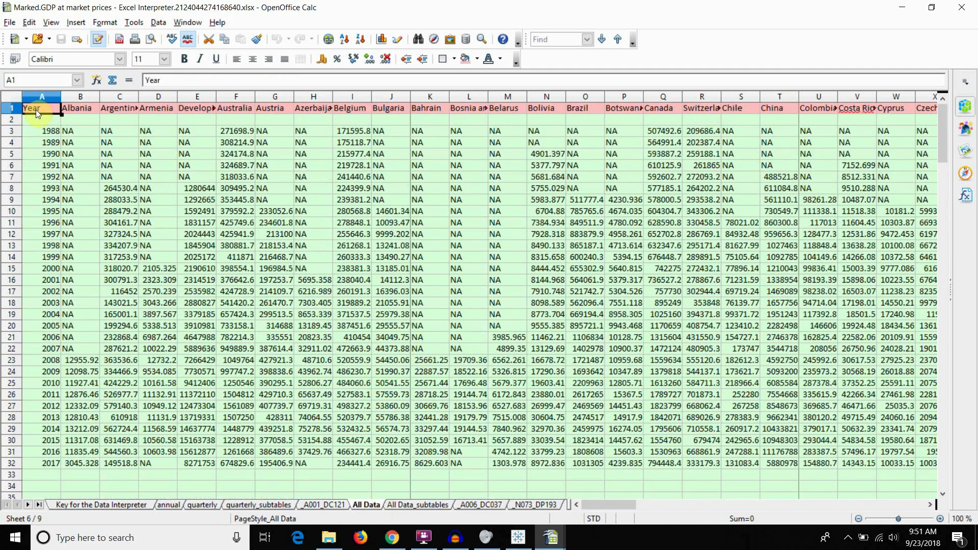
# Select the pink country headers A1:I1, then open the All Data_subtables sheet
pyautogui.hotkey('shift', 'Right')
pyautogui.hotkey('shift', 'Right')
pyautogui.hotkey('shift', 'Right')
pyautogui.hotkey('shift', 'Right')
pyautogui.hotkey('shift', 'Right')
pyautogui.hotkey('shift', 'Right')
pyautogui.hotkey('shift', 'Right')
pyautogui.hotkey('shift', 'Right')
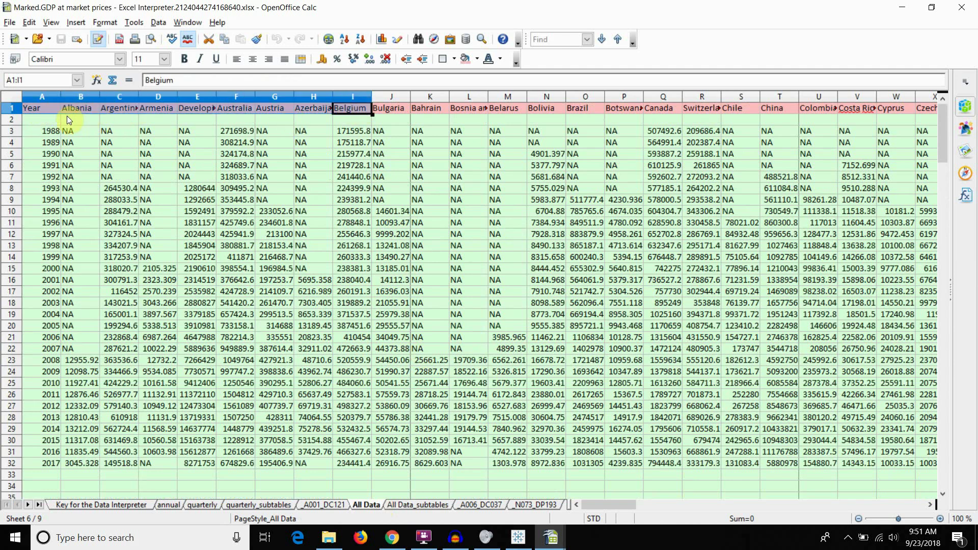
pyautogui.click(43, 131)
pyautogui.scroll(-5, 126, 185)
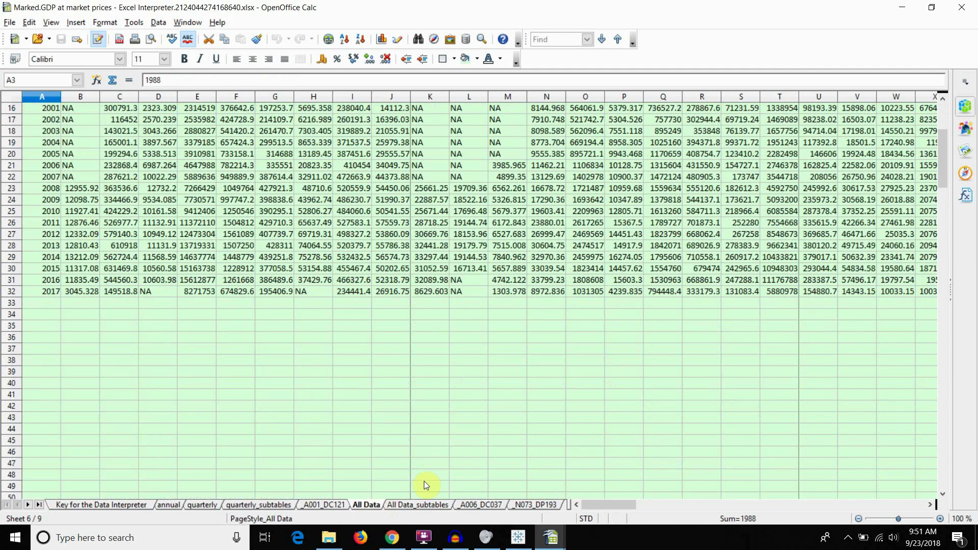
pyautogui.click(419, 504)
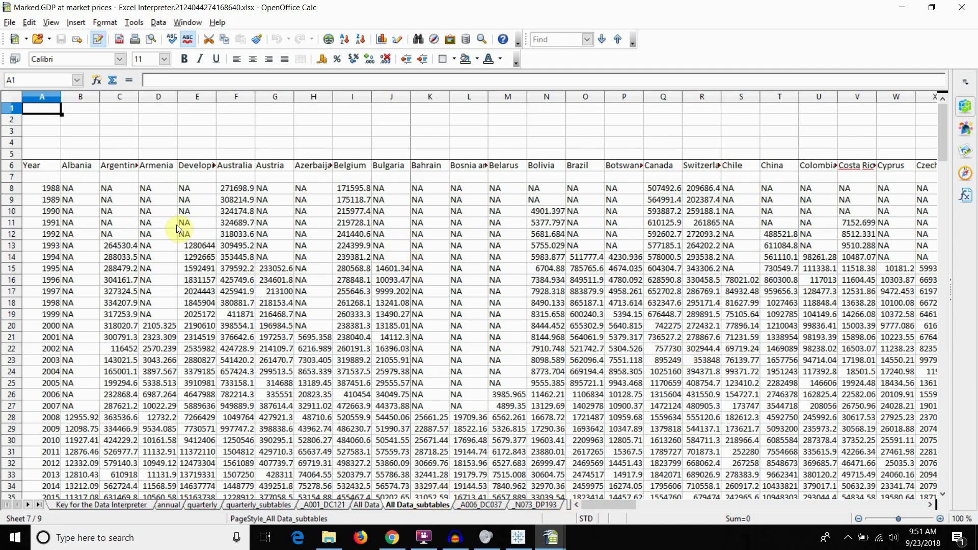
# Select the annual subtable's header row, review the quarterly block, then switch to the A006_DC037 sheet
pyautogui.moveTo(30, 165); pyautogui.dragTo(619, 178)
pyautogui.scroll(-2, 785, 174)
pyautogui.scroll(-4, 792, 173)
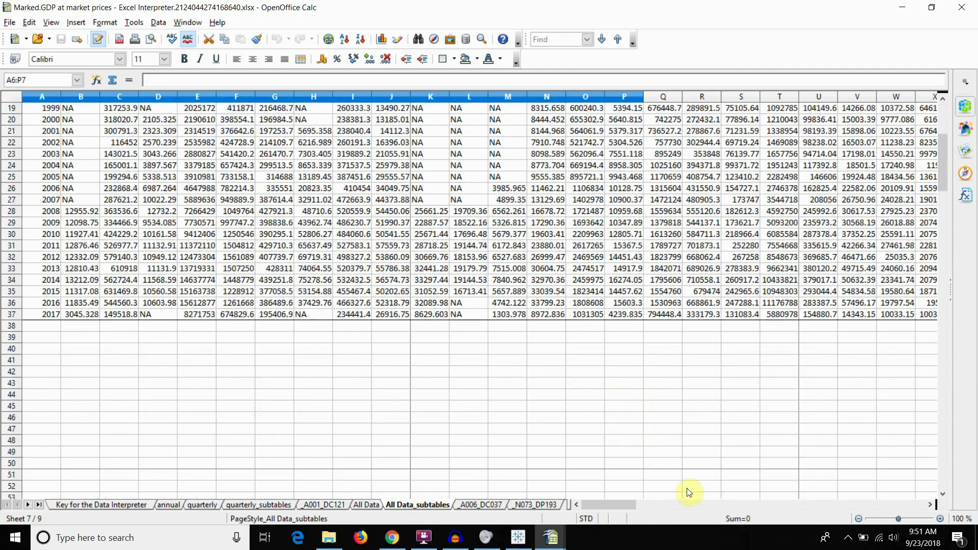
pyautogui.moveTo(624, 502); pyautogui.dragTo(716, 496)
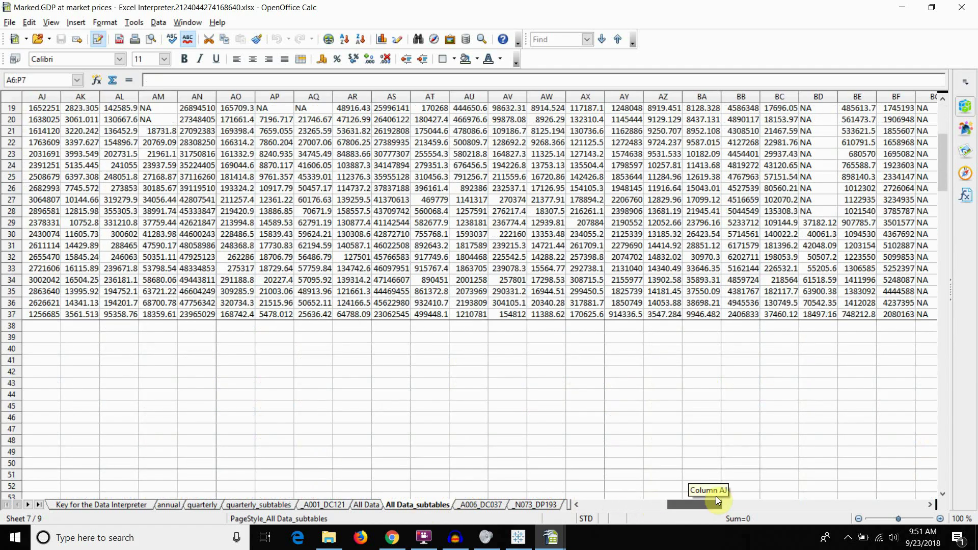
pyautogui.scroll(-12, 607, 389)
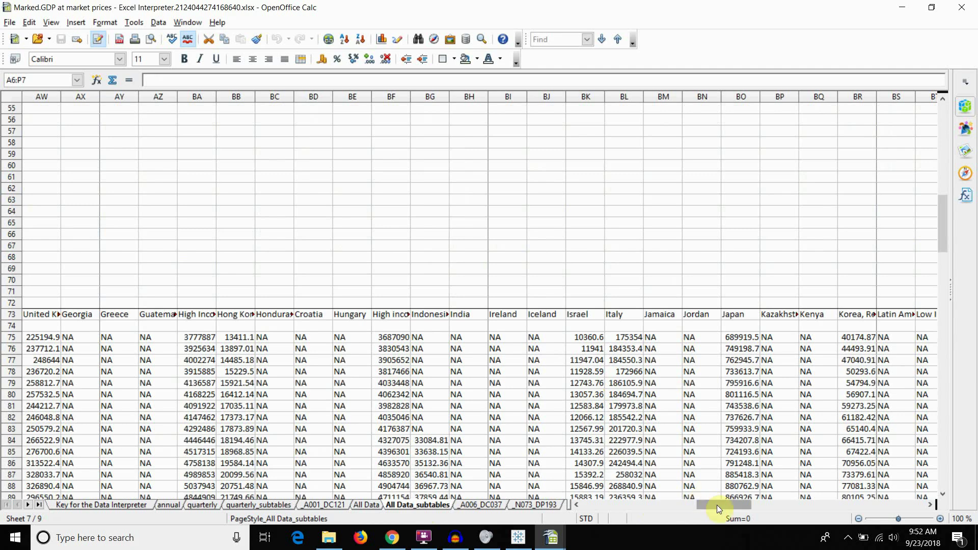
pyautogui.moveTo(717, 507); pyautogui.dragTo(631, 466)
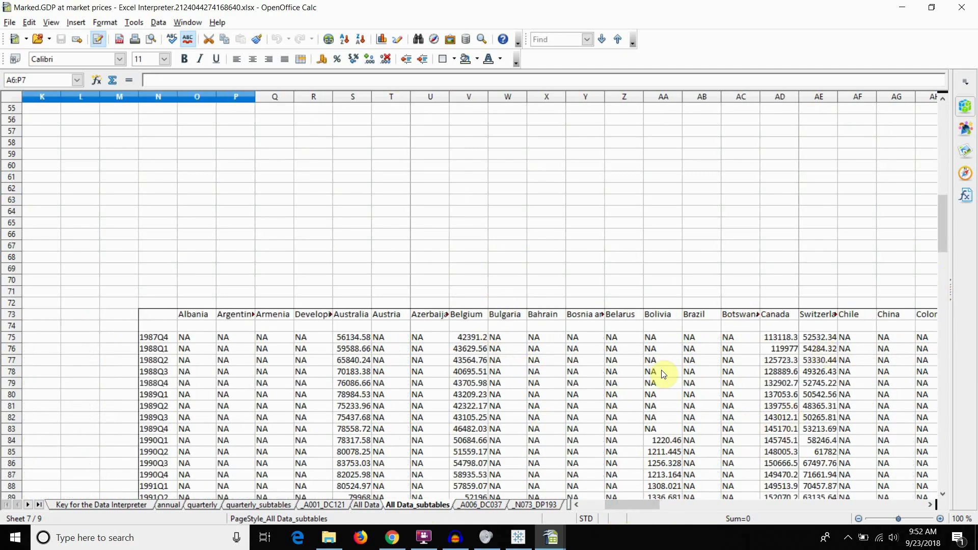
pyautogui.click(481, 505)
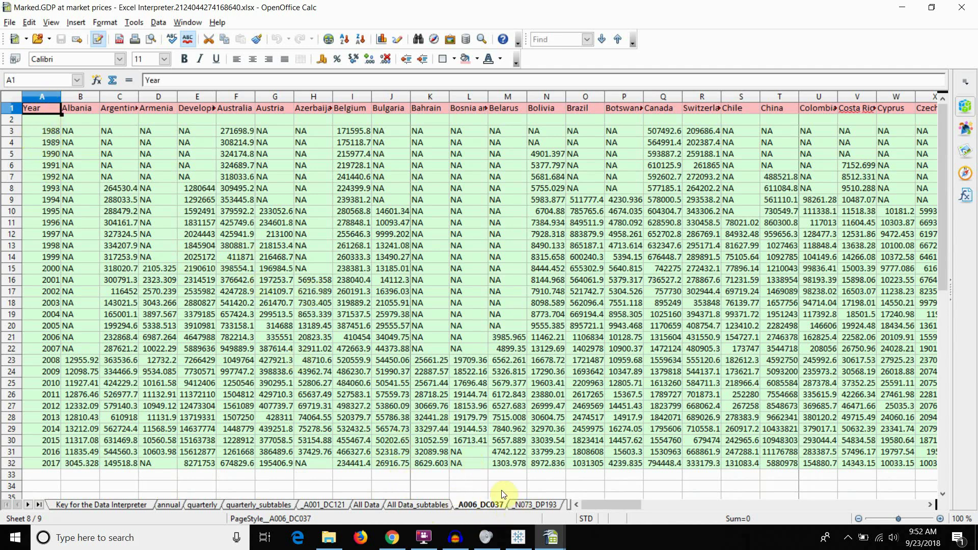
# View the N073_DP193 quarterly sheet, then go back to Tableau Public's data source page
pyautogui.hotkey('ctrl', 'pagedown')
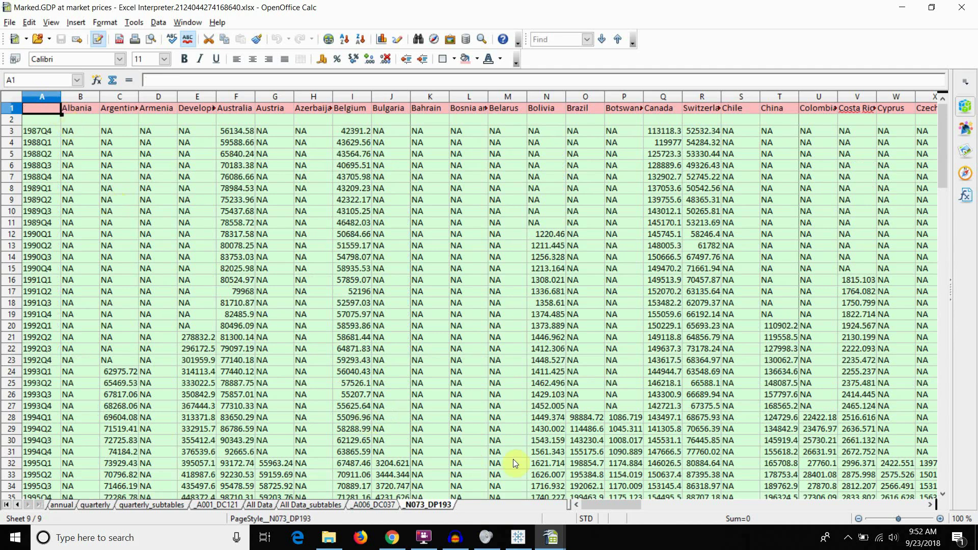
pyautogui.click(521, 542)
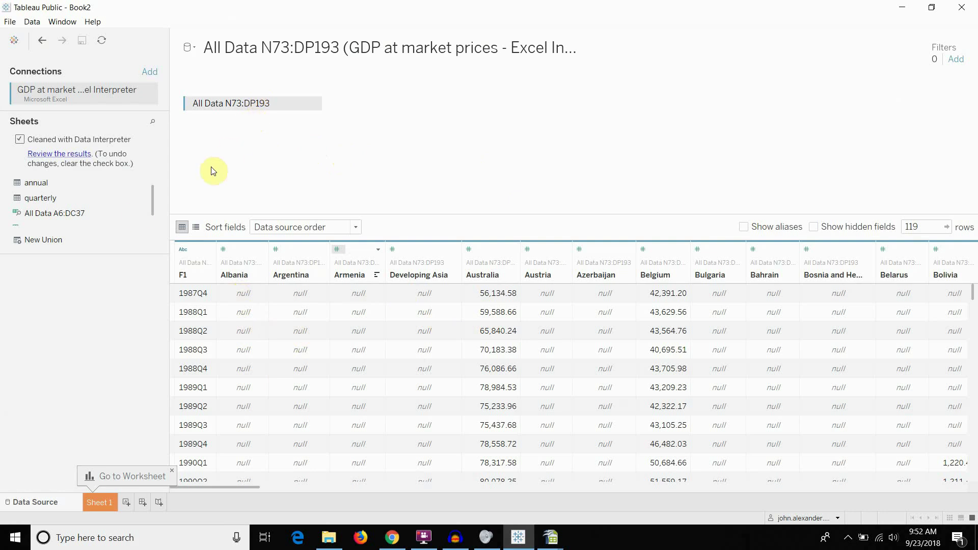
# Open Sheet 1, drag out Measure Names, and browse the country measures in the Data pane
pyautogui.click(100, 501)
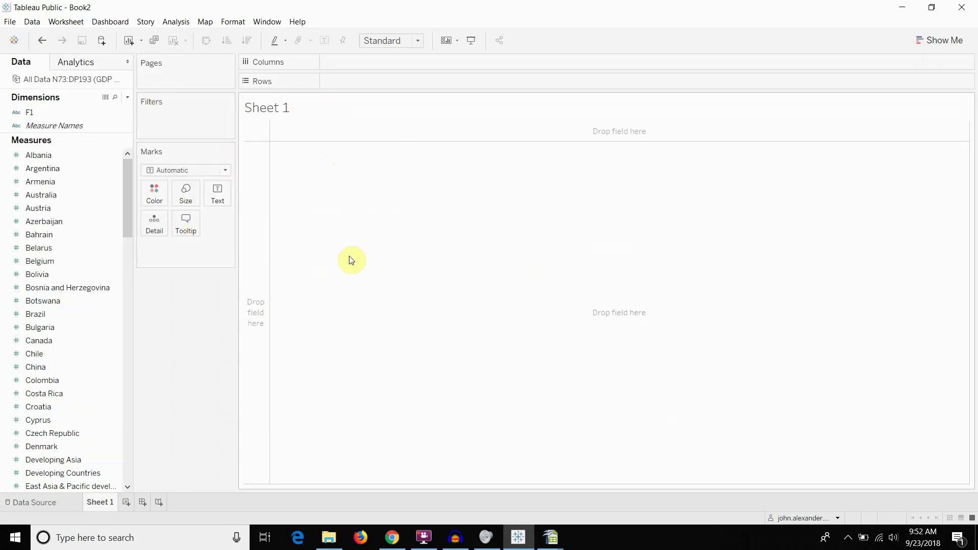
pyautogui.click(66, 125)
pyautogui.moveTo(66, 125); pyautogui.dragTo(122, 386)
pyautogui.scroll(-5, 126, 275)
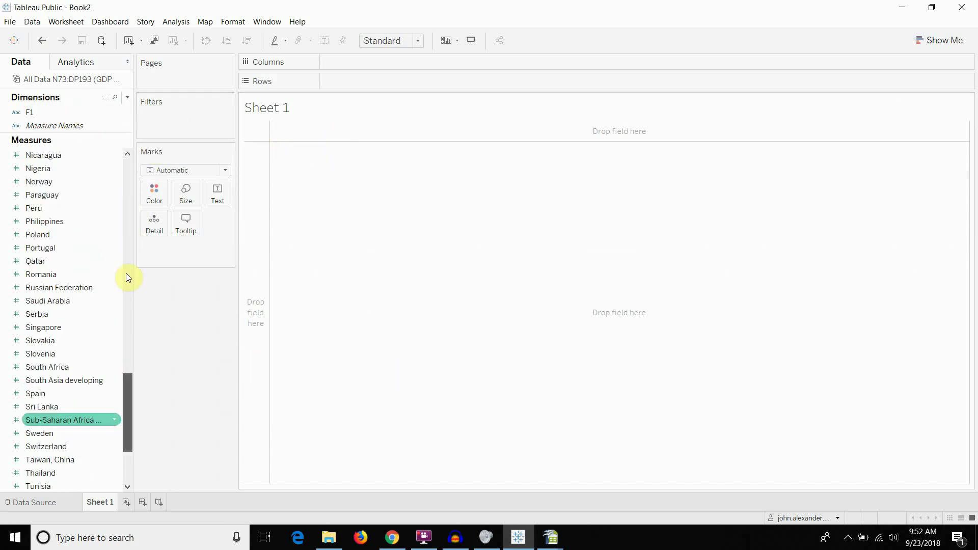
pyautogui.scroll(20, 126, 275)
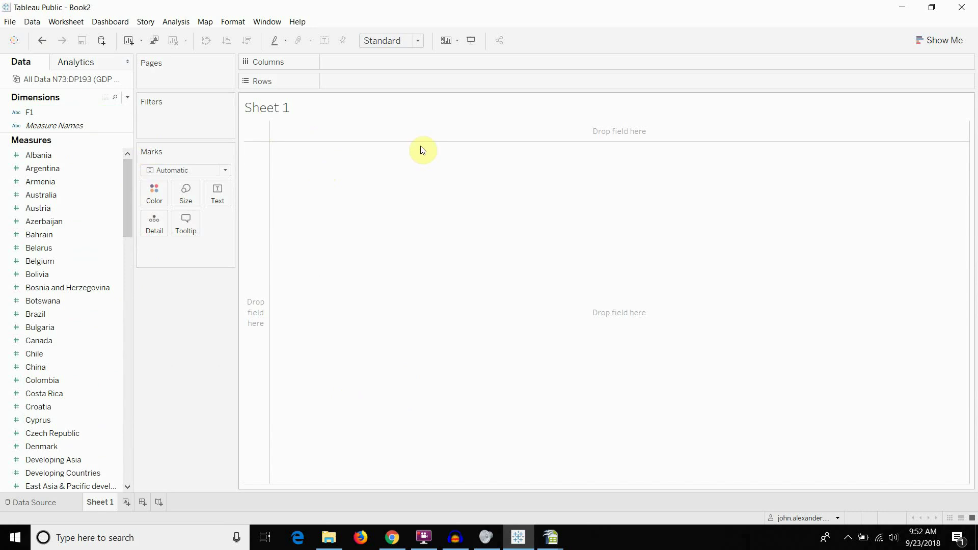